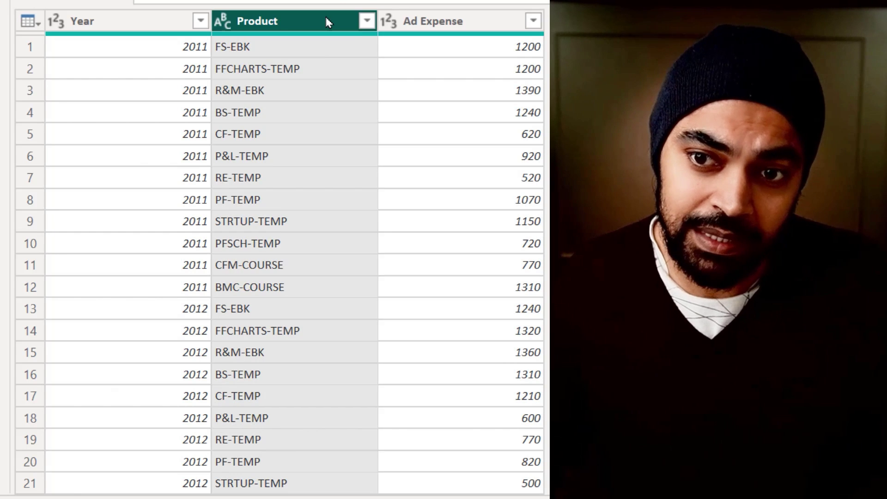
{"action": "left_click", "coordinate": [456, 23]}
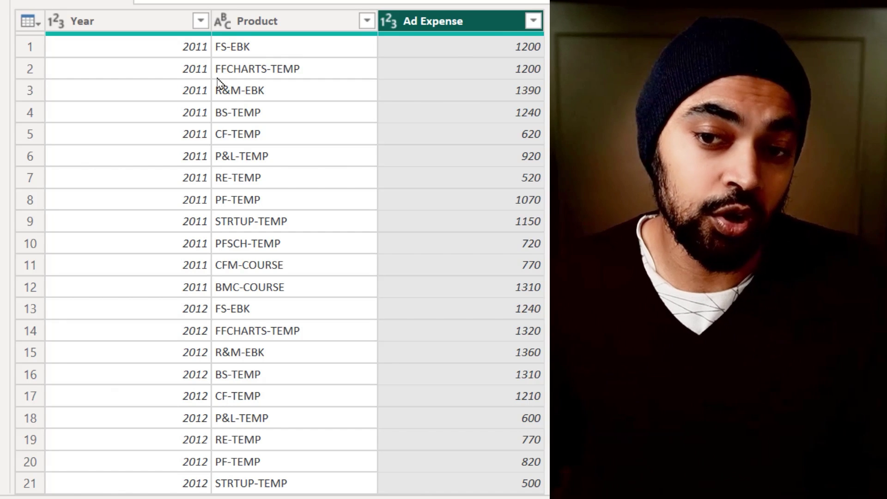
{"action": "key", "text": "ctrl+2"}
{"action": "mouse_move", "coordinate": [129, 28]}
{"action": "left_mouse_down"}
{"action": "mouse_move", "coordinate": [463, 194]}
{"action": "mouse_move", "coordinate": [525, 285]}
{"action": "mouse_move", "coordinate": [545, 296]}
{"action": "left_mouse_up"}
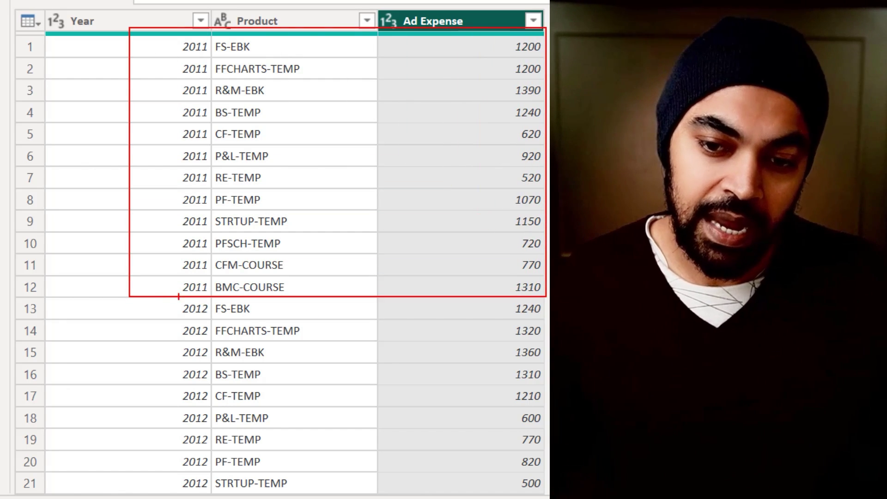
{"action": "mouse_move", "coordinate": [152, 297]}
{"action": "left_mouse_down"}
{"action": "mouse_move", "coordinate": [252, 345]}
{"action": "mouse_move", "coordinate": [550, 444]}
{"action": "mouse_move", "coordinate": [550, 469]}
{"action": "left_mouse_up"}
{"action": "key", "text": "Escape"}
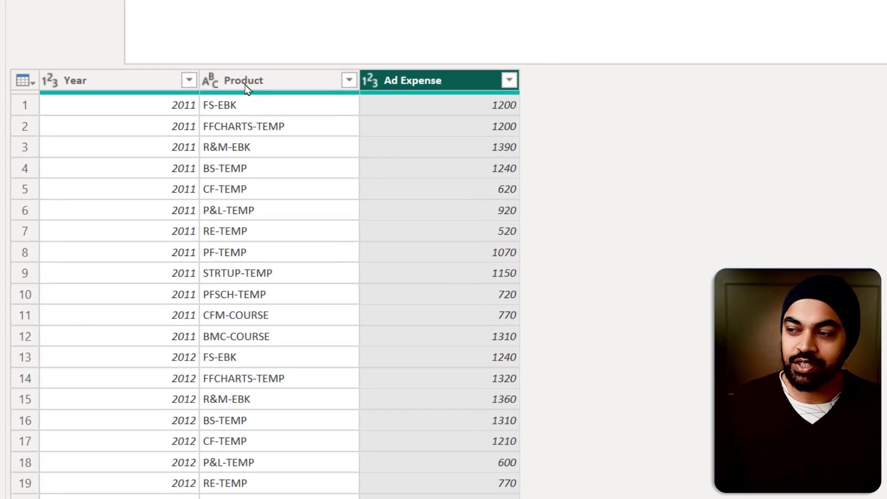
Add a custom step after Changed Type and begin its formula with Table.AddRankColumn, using #"Changed Type" as the table argument
{"action": "left_click", "coordinate": [97, 24]}
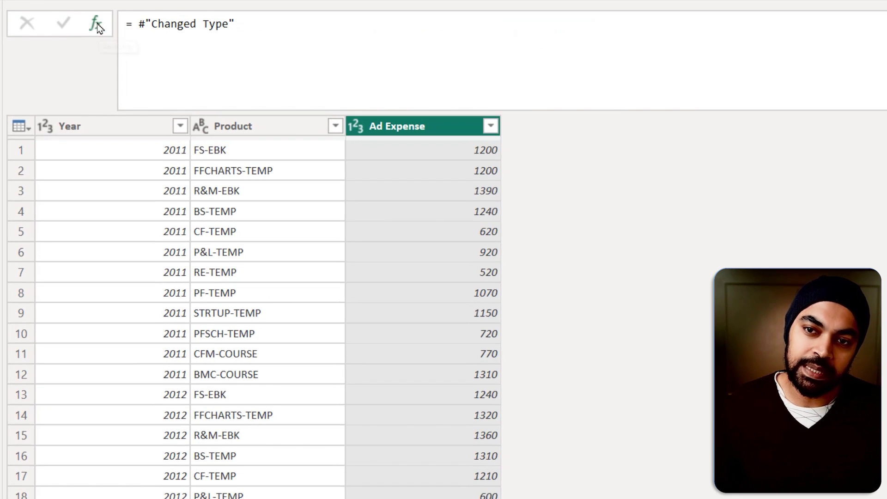
{"action": "left_click", "coordinate": [140, 24]}
{"action": "type", "text": "Table."}
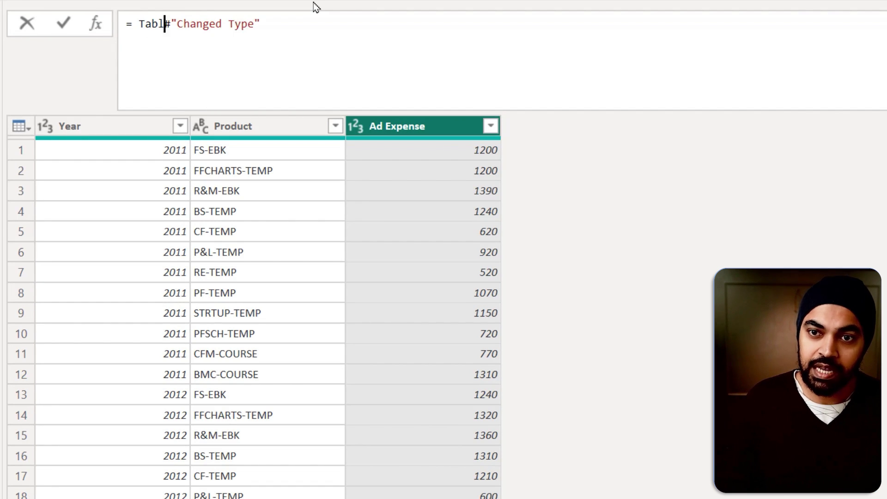
{"action": "type", "text": "AddRan"}
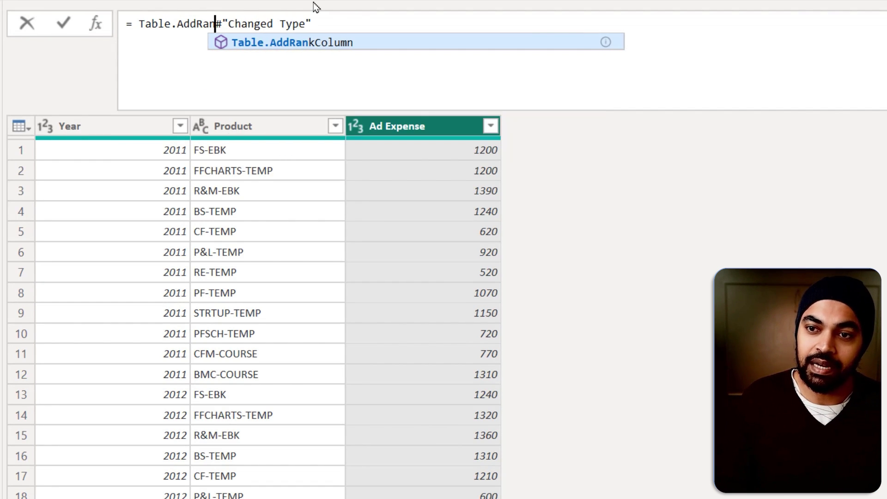
{"action": "key", "text": "Tab"}
{"action": "type", "text": "("}
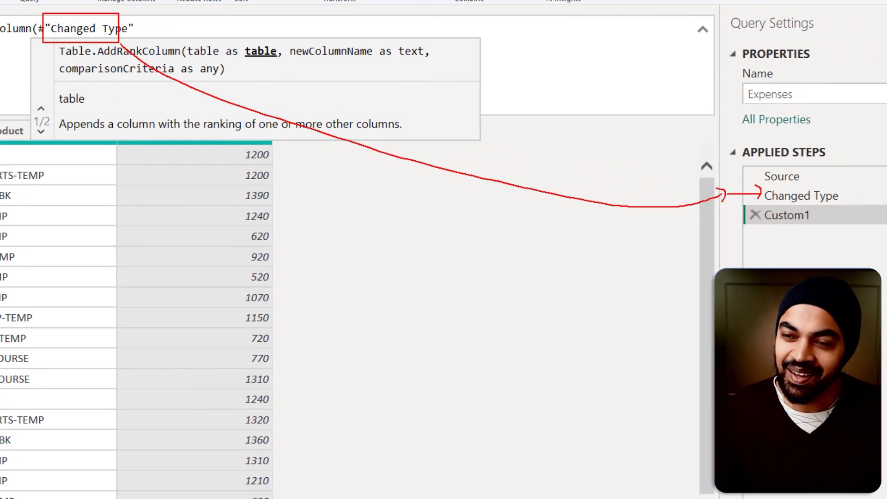
{"action": "key", "text": "Return"}
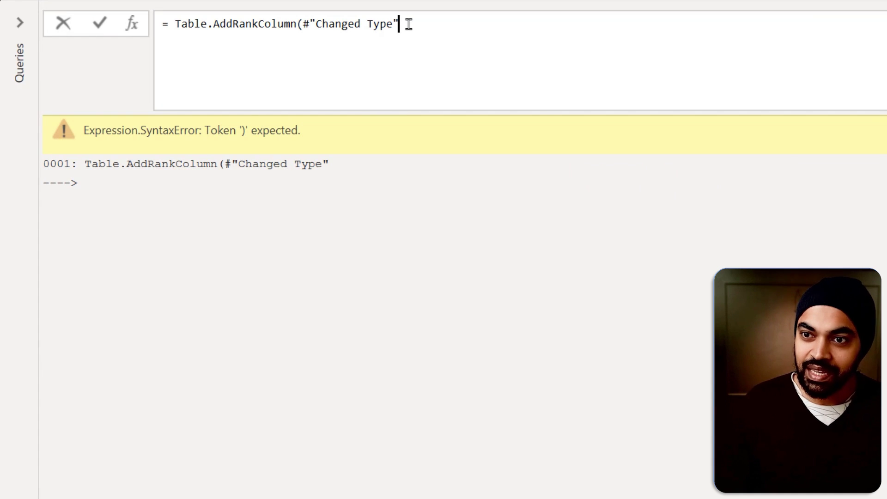
Add "Rank" as the new column name argument of the Table.AddRankColumn formula, followed by a comma
{"action": "type", "text": ","}
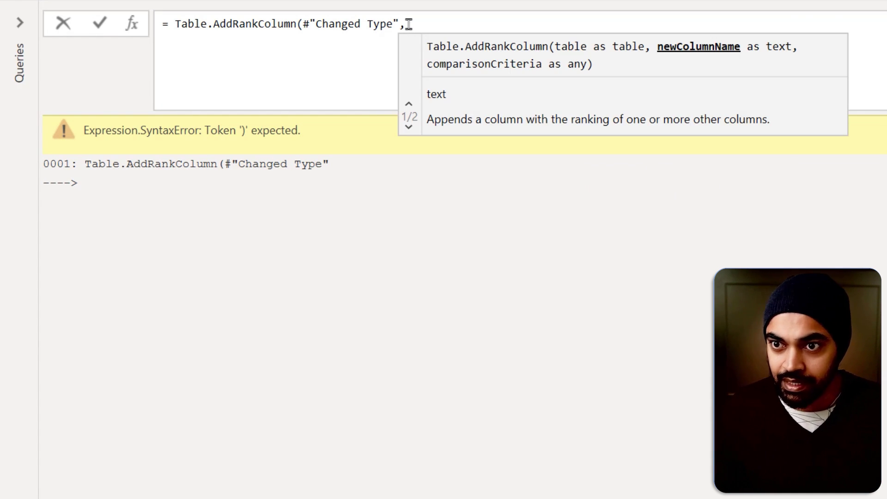
{"action": "type", "text": "\"Rank\""}
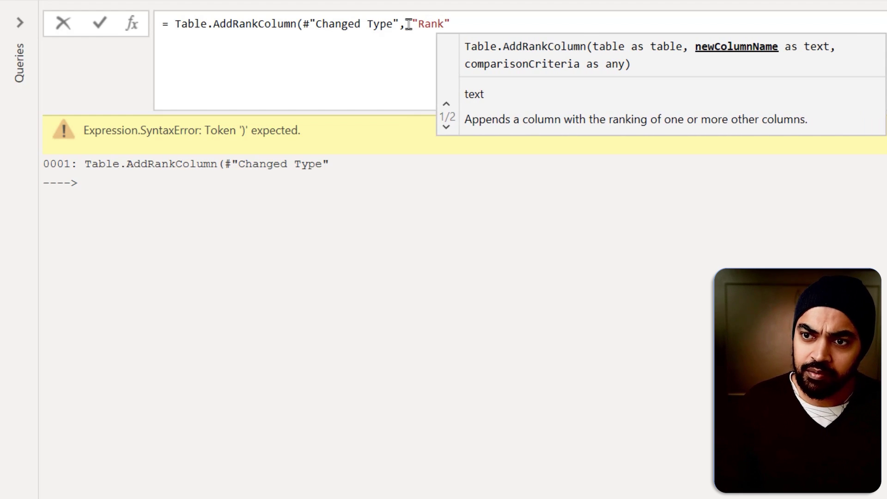
{"action": "type", "text": "\","}
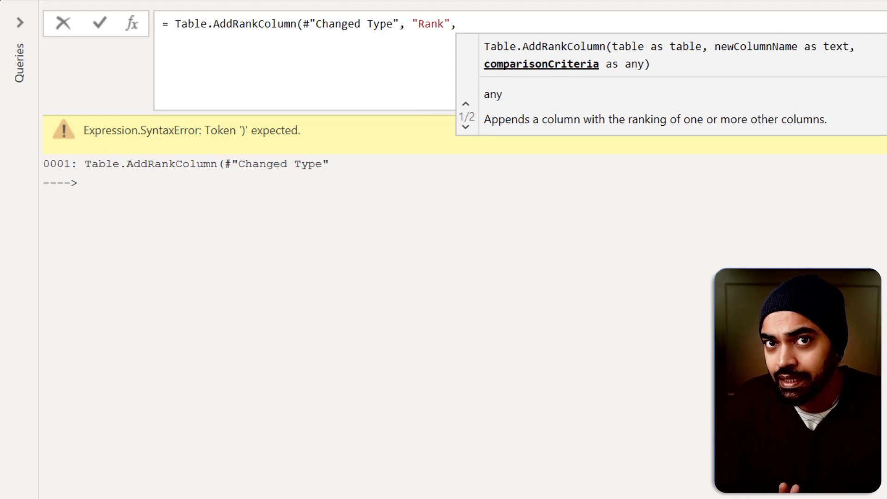
{"action": "key", "text": "Escape"}
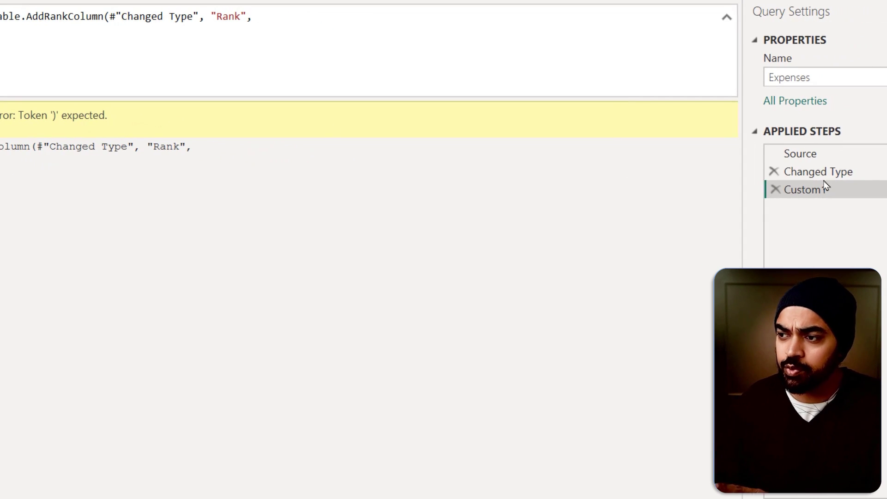
Check the Ad Expense column in the Changed Type step and return to the Custom1 step
{"action": "left_click", "coordinate": [856, 174]}
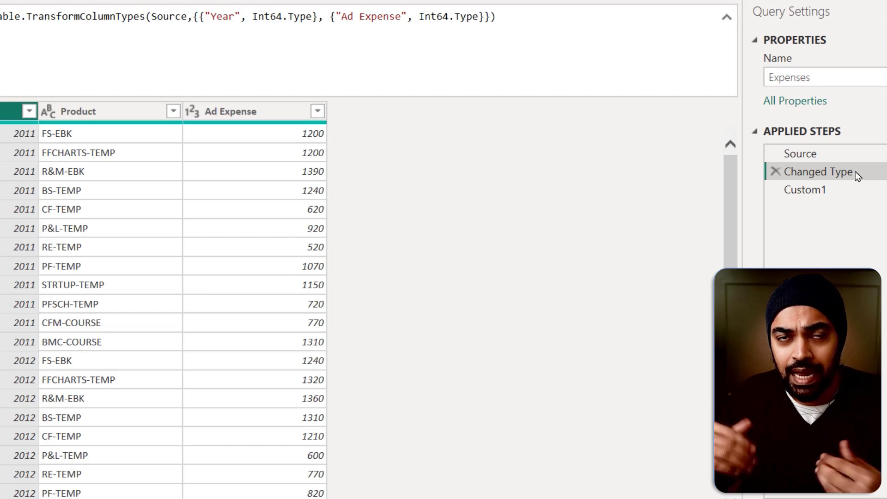
{"action": "left_click", "coordinate": [270, 119]}
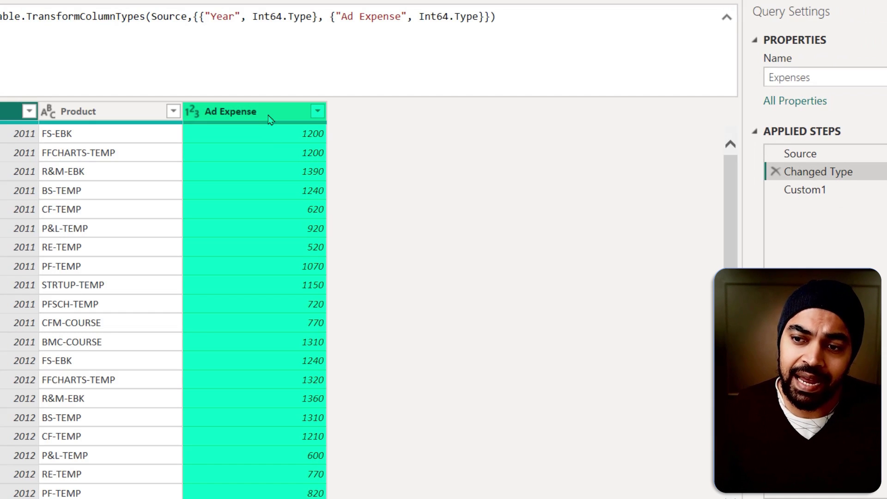
{"action": "left_click", "coordinate": [400, 137]}
{"action": "left_click", "coordinate": [804, 190]}
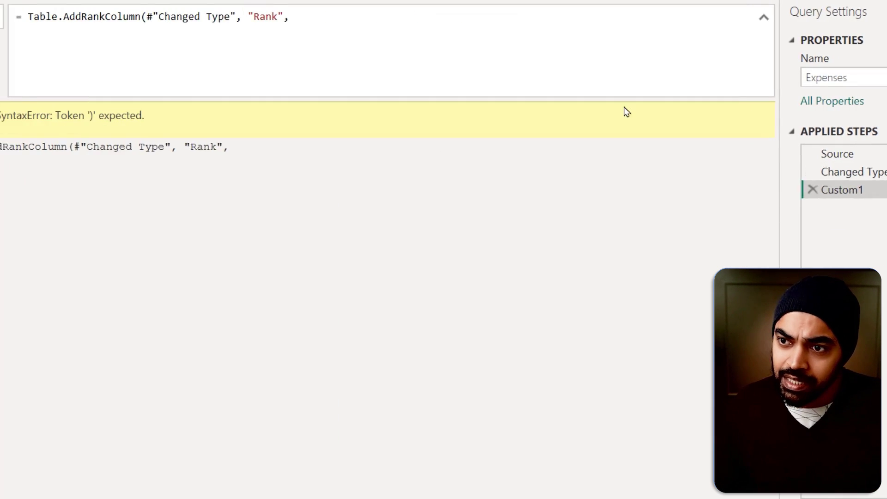
Enter {"Ad Expense", Order.Descending} as the comparison criteria in the Table.AddRankColumn formula
{"action": "left_click", "coordinate": [323, 22]}
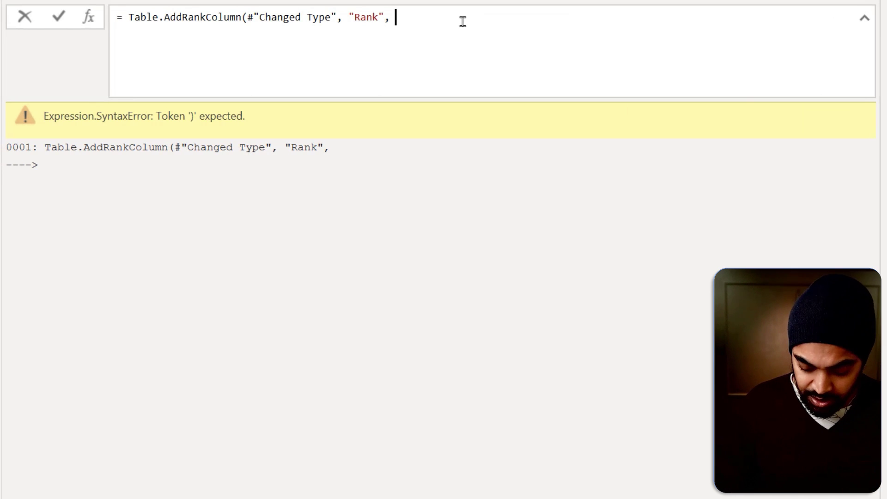
{"action": "type", "text": "{"}
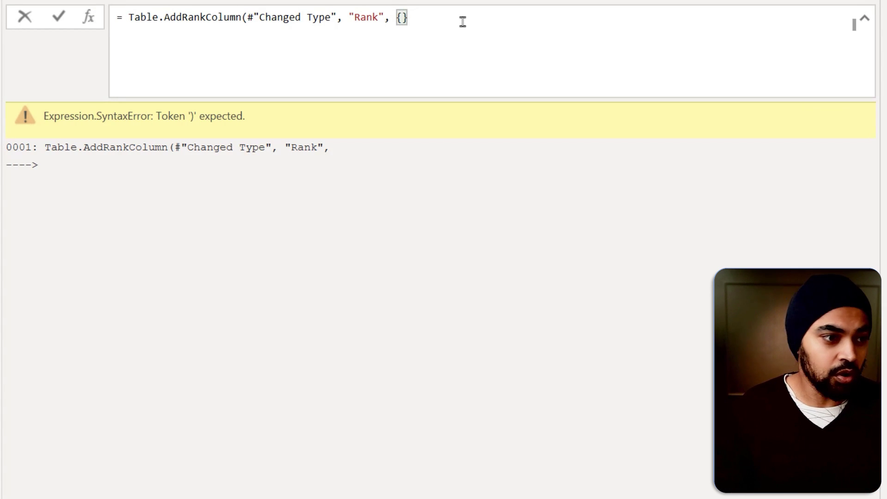
{"action": "type", "text": "\"Ad E"}
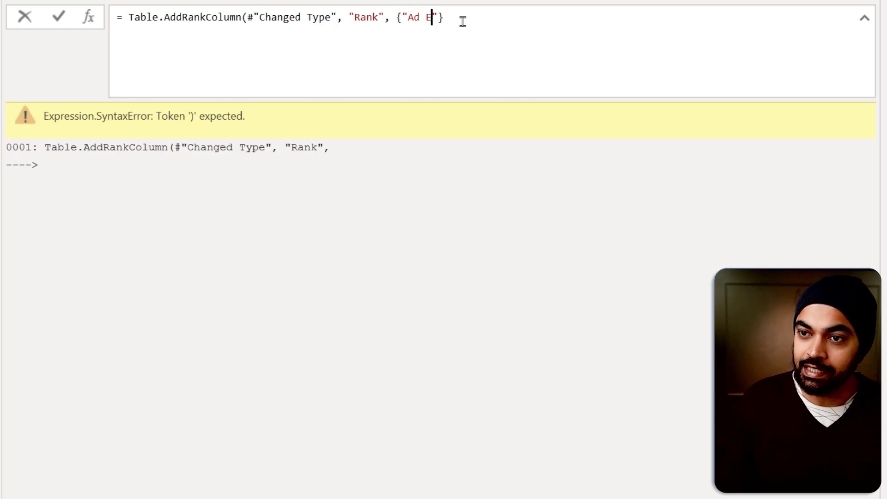
{"action": "type", "text": "xpense"}
{"action": "key", "text": "Right"}
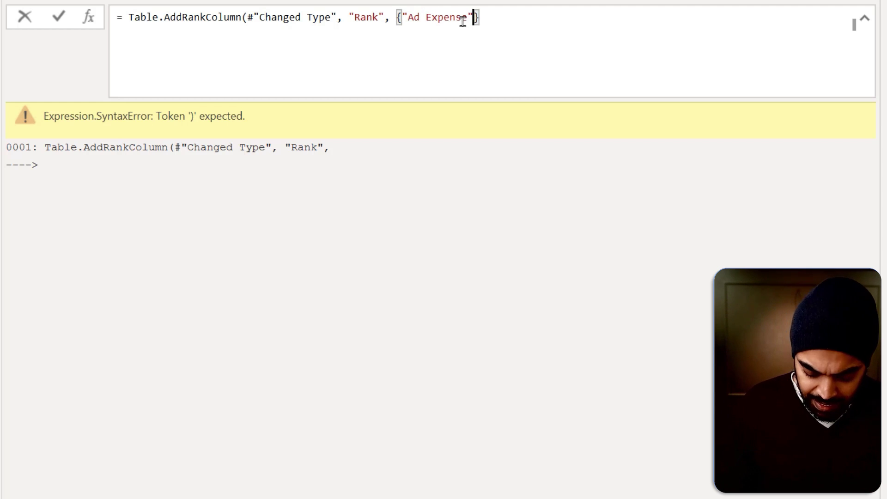
{"action": "type", "text": ", "}
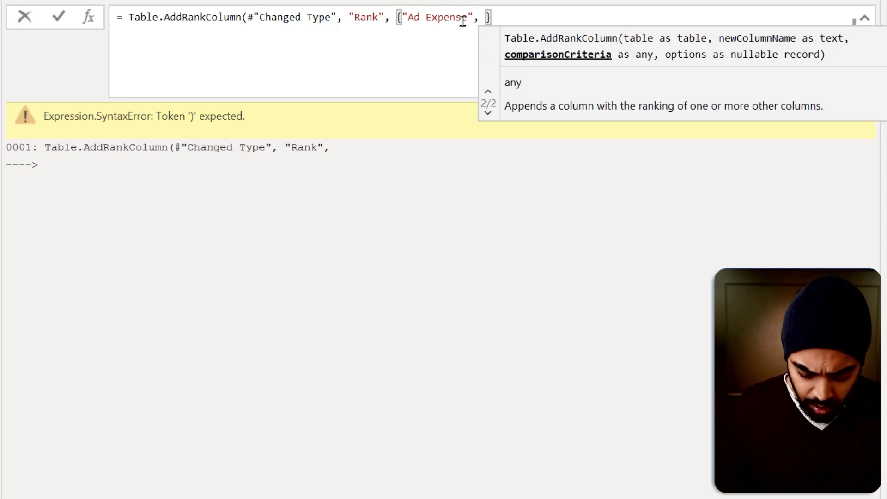
{"action": "type", "text": "o"}
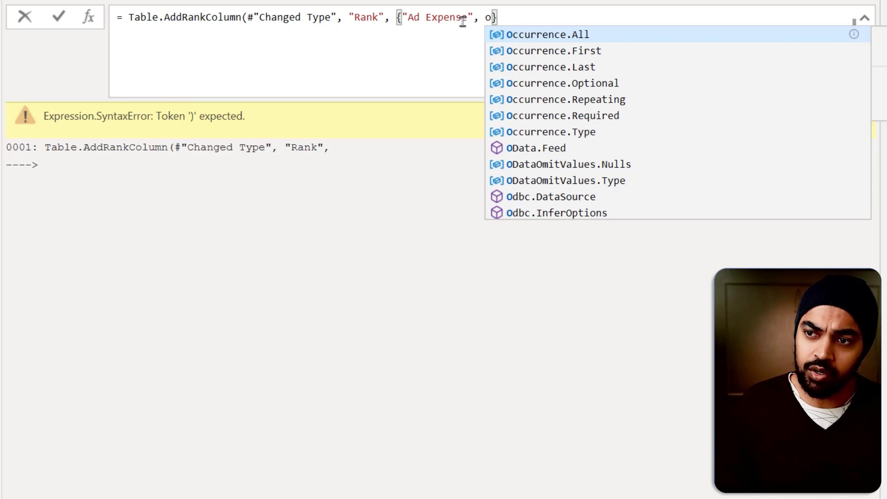
{"action": "key", "text": "BackSpace"}
{"action": "type", "text": "desc"}
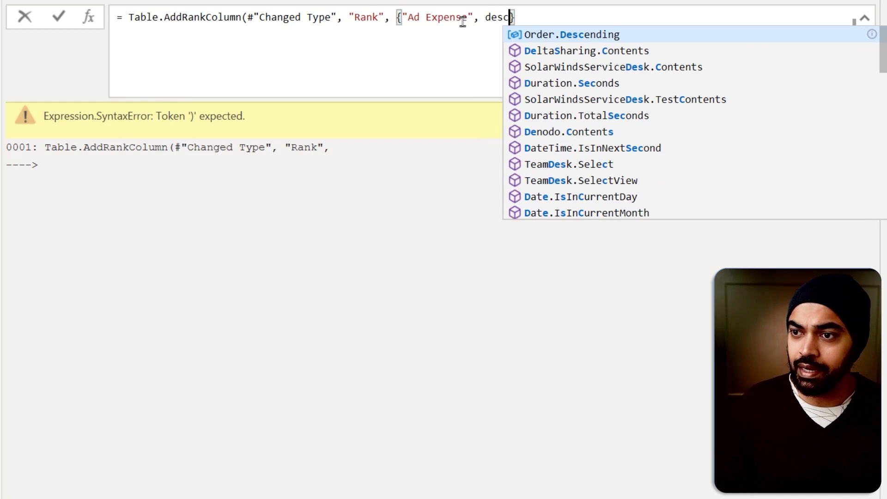
{"action": "key", "text": "Tab"}
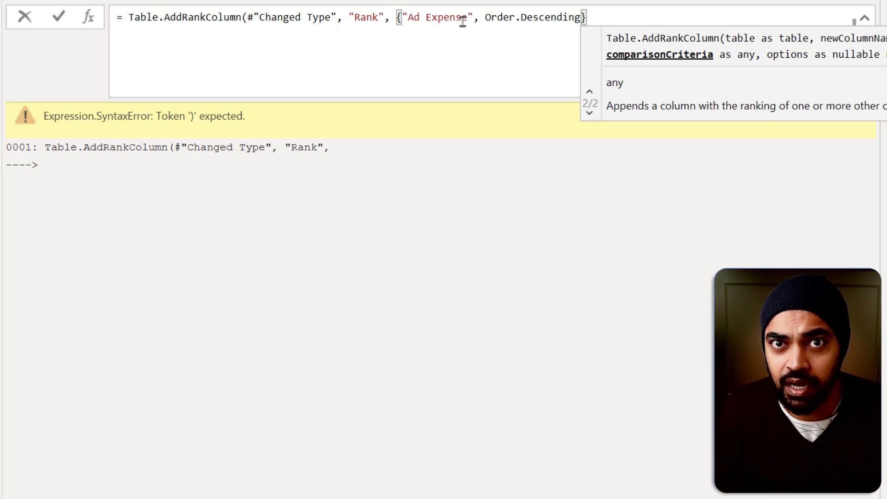
Add the option [RankKind = RankKind.Dense] as the last argument, close the formula and apply it
{"action": "type", "text": ","}
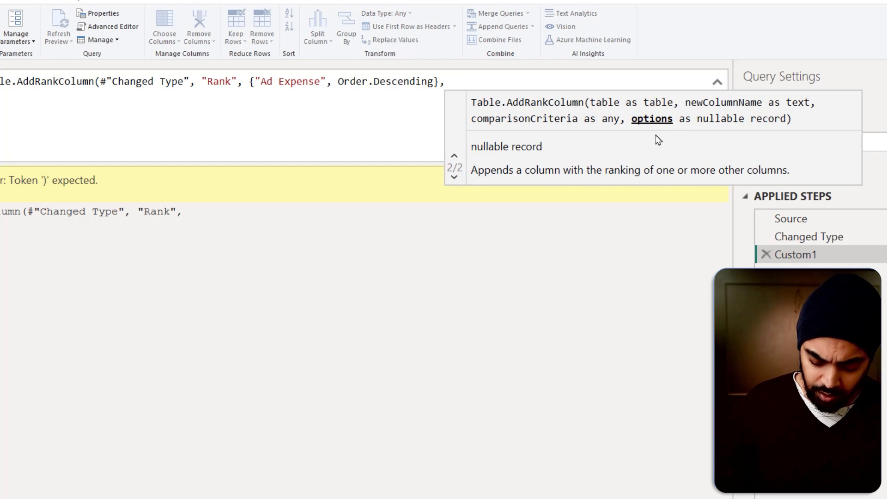
{"action": "type", "text": "["}
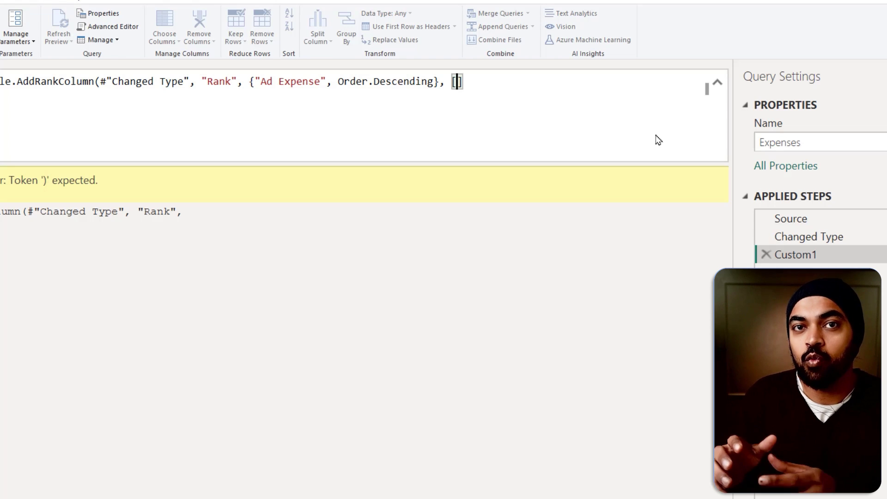
{"action": "type", "text": "R"}
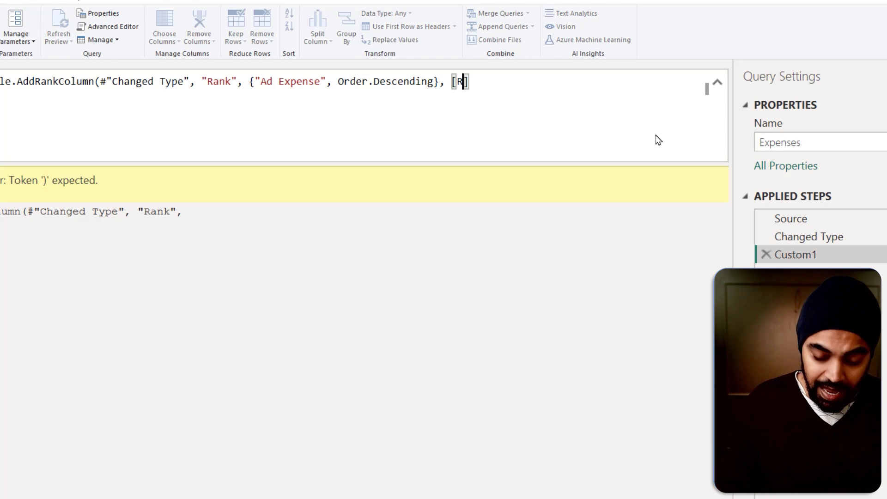
{"action": "type", "text": "ankK"}
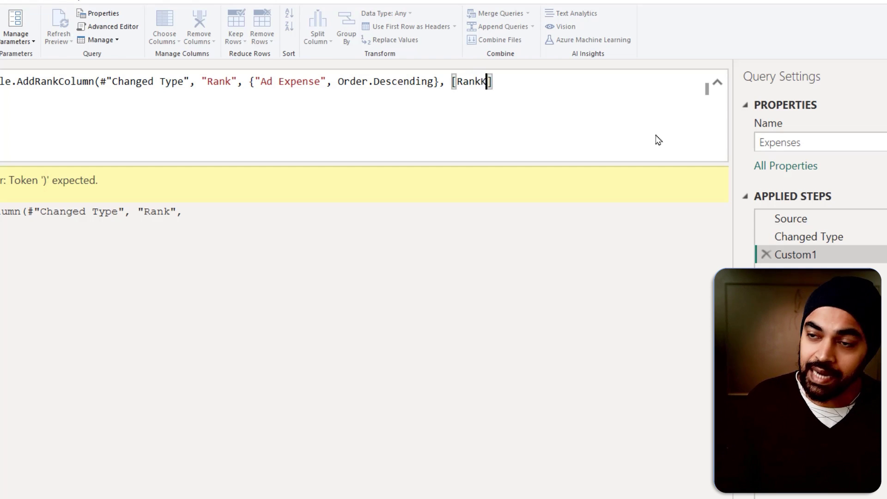
{"action": "type", "text": "ind = "}
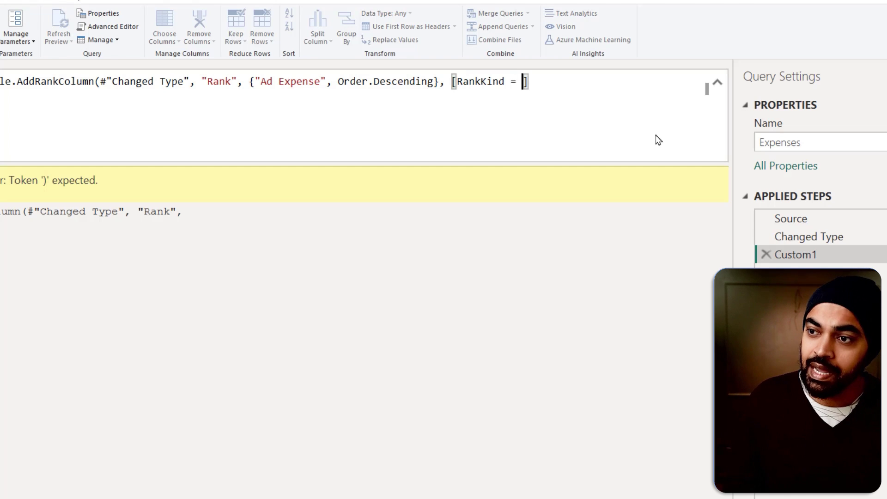
{"action": "type", "text": "RankKind."}
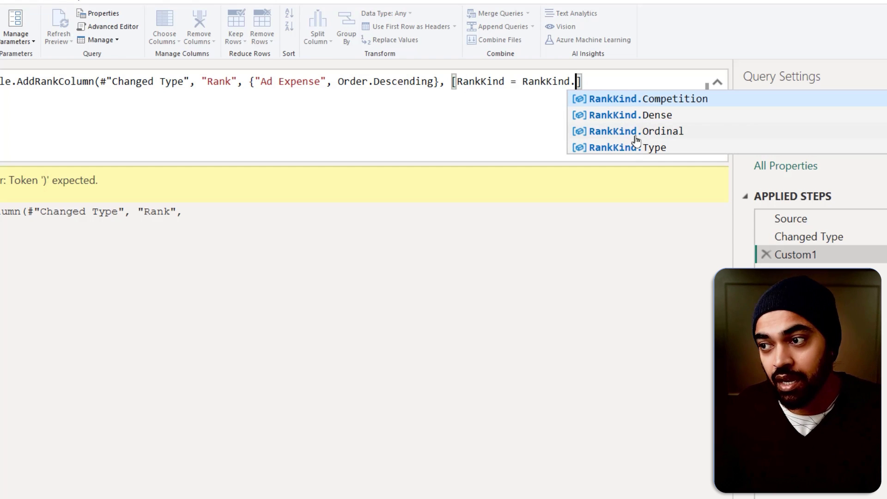
{"action": "left_click", "coordinate": [634, 116]}
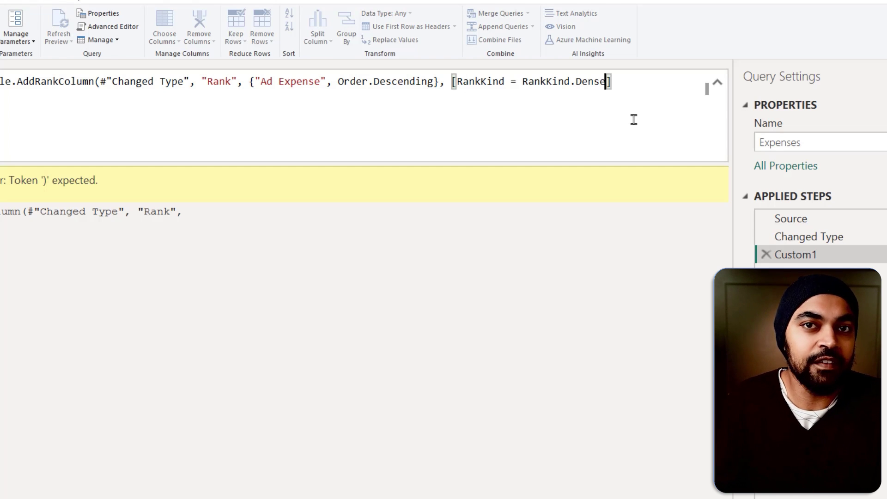
{"action": "type", "text": ")"}
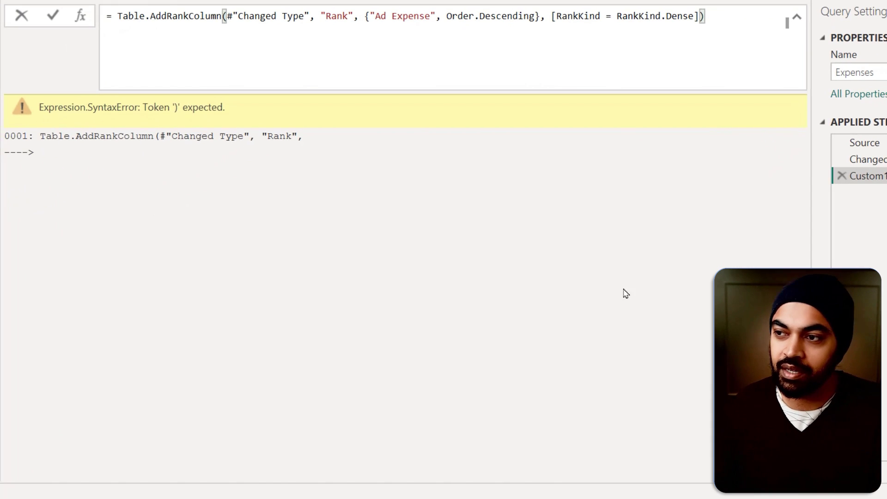
{"action": "key", "text": "Return"}
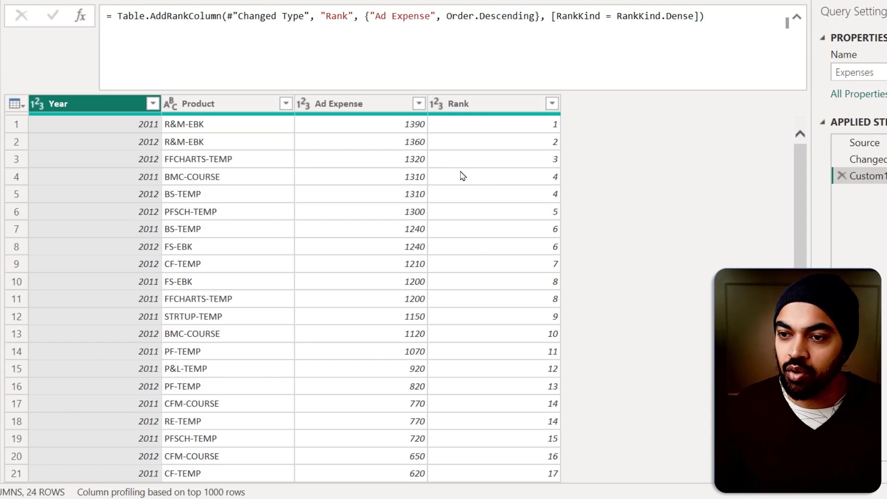
Examine the Rank column, comparing the ranks given to rows with tied Ad Expense values
{"action": "scroll", "coordinate": [462, 176], "scroll_direction": "down", "scroll_amount": 3}
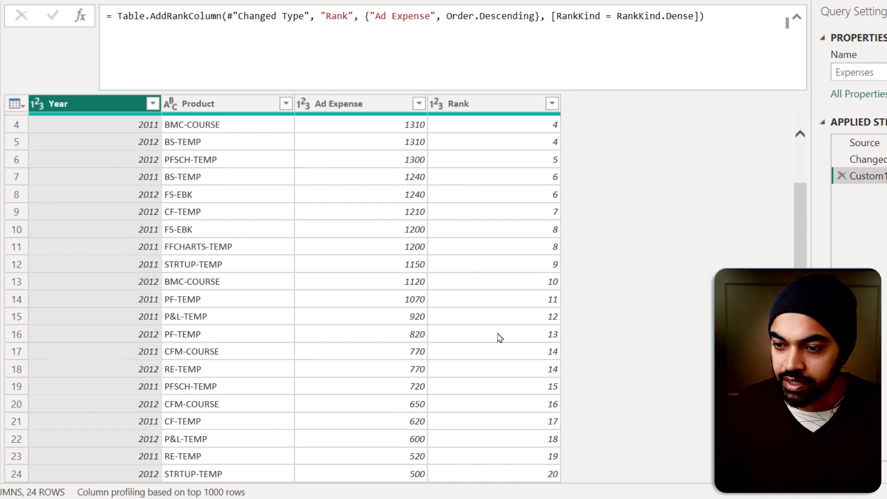
{"action": "scroll", "coordinate": [479, 403], "scroll_direction": "up", "scroll_amount": 3}
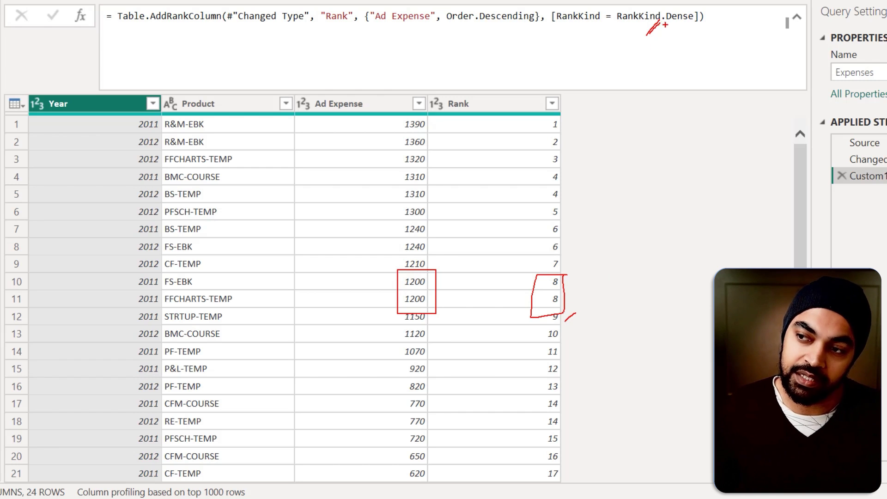
{"action": "key", "text": "Escape"}
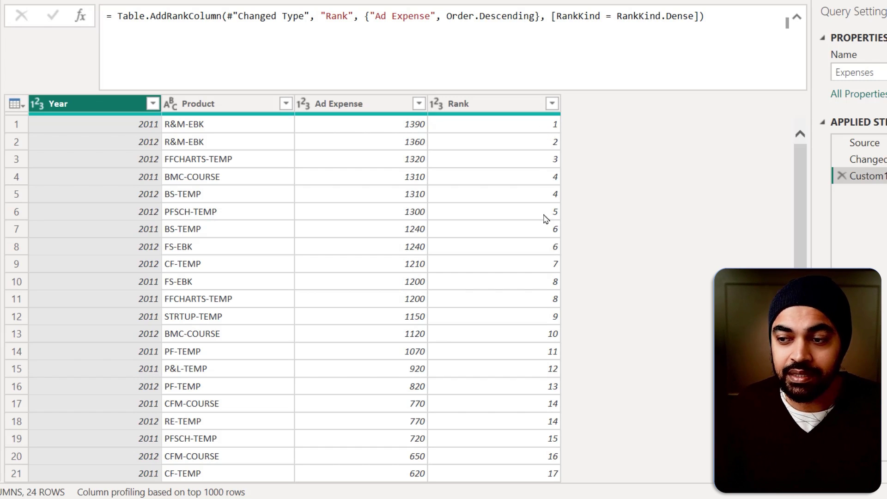
Copy the whole Table.AddRankColumn formula and delete the Custom1 step from the Expenses query
{"action": "scroll", "coordinate": [552, 371], "scroll_direction": "down", "scroll_amount": 1}
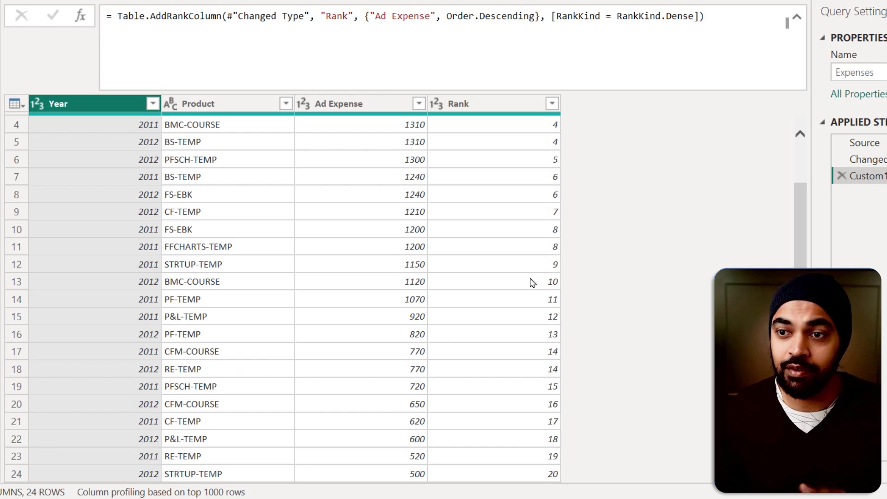
{"action": "left_click", "coordinate": [457, 12]}
{"action": "key", "text": "ctrl+a"}
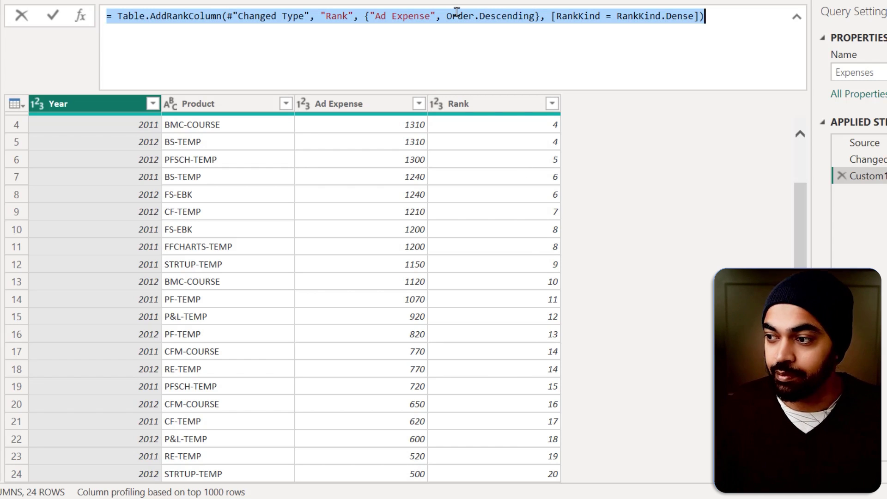
{"action": "key", "text": "Escape"}
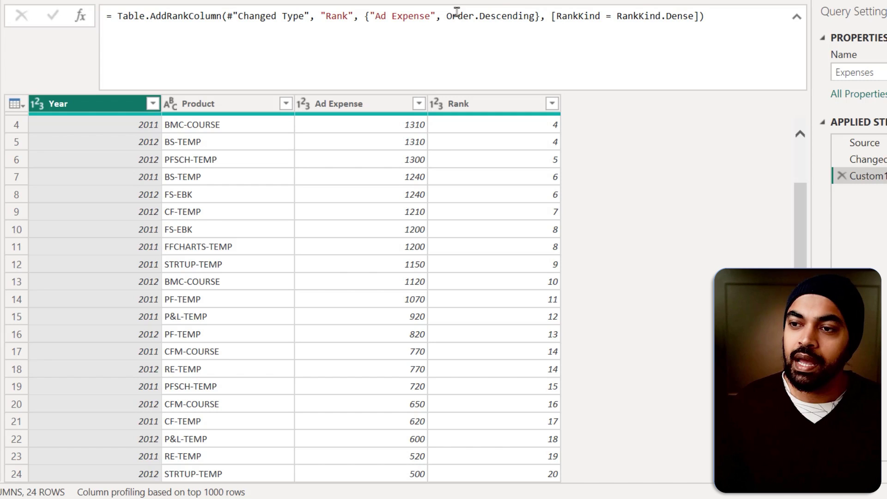
{"action": "left_click", "coordinate": [840, 178]}
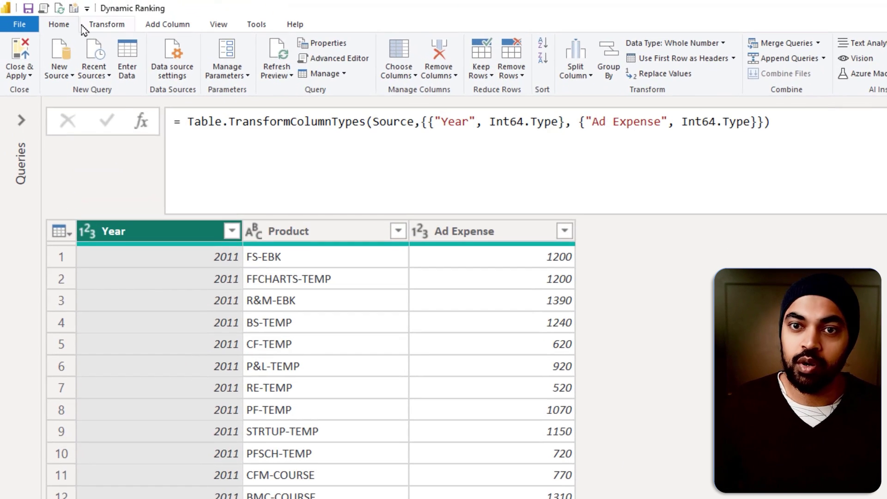
Group the rows by Year with an advanced grouping, adding a column named All that uses the All Rows operation
{"action": "left_click", "coordinate": [105, 25]}
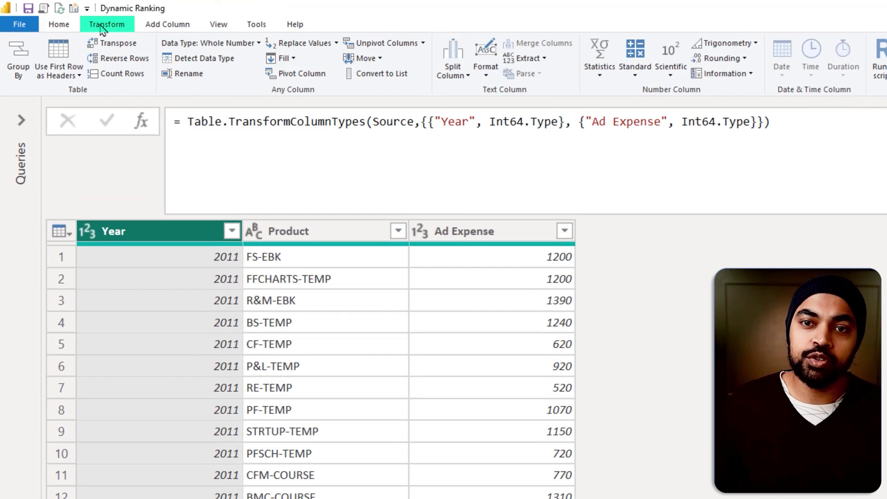
{"action": "left_click", "coordinate": [18, 65]}
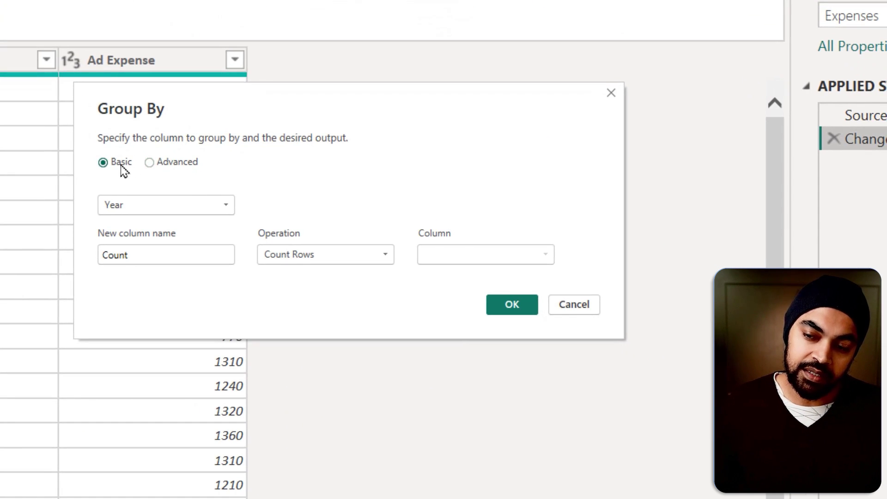
{"action": "left_click", "coordinate": [168, 164]}
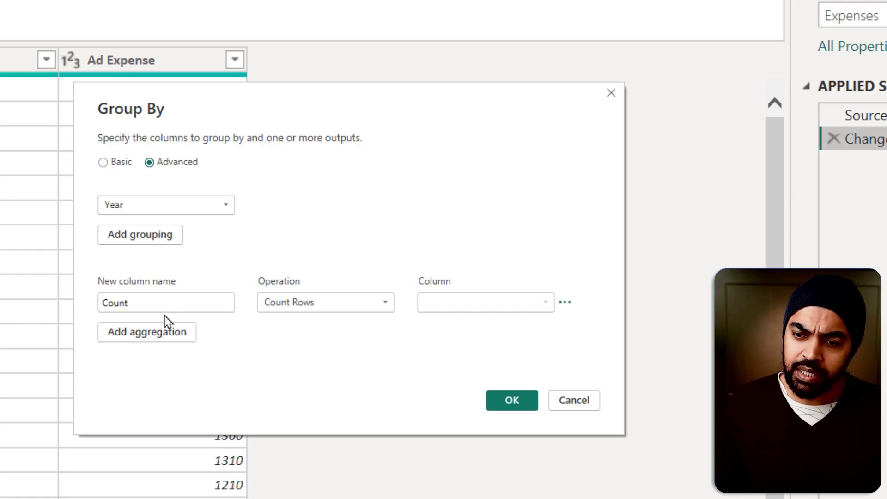
{"action": "left_click_drag", "start_coordinate": [164, 300], "coordinate": [59, 295]}
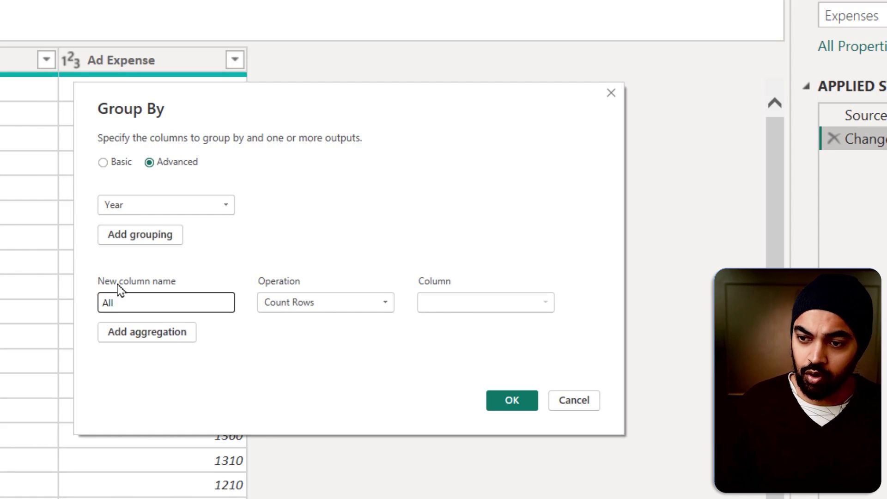
{"action": "left_click", "coordinate": [319, 304]}
{"action": "left_click", "coordinate": [319, 430]}
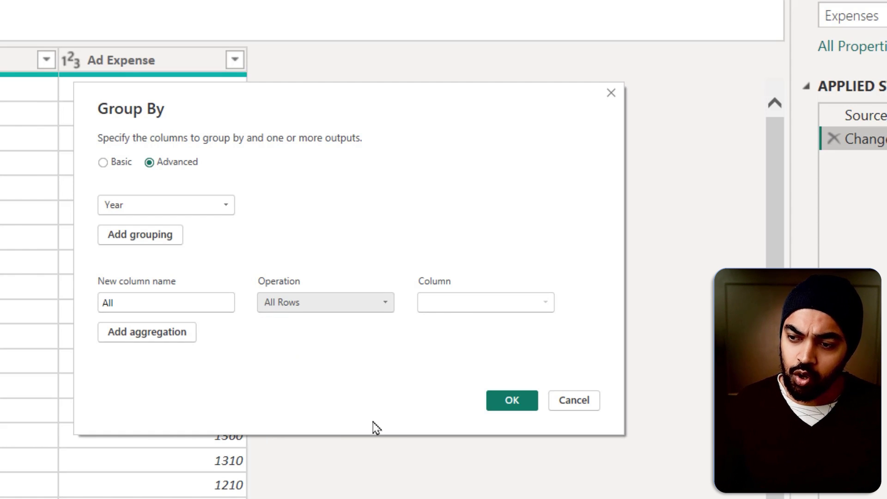
{"action": "left_click", "coordinate": [512, 400]}
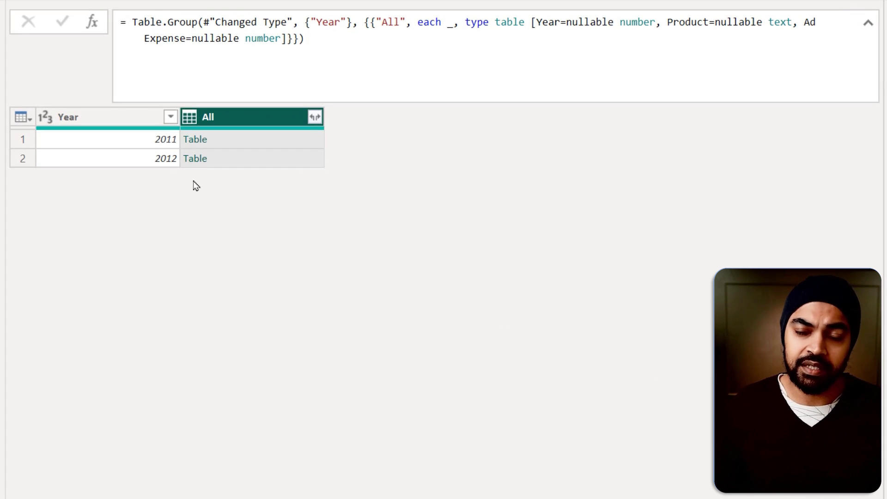
Preview the nested tables in the All column for 2011 and 2012, examining where a rank column is missing
{"action": "left_click", "coordinate": [221, 143]}
{"action": "left_click_drag", "start_coordinate": [255, 424], "coordinate": [306, 216]}
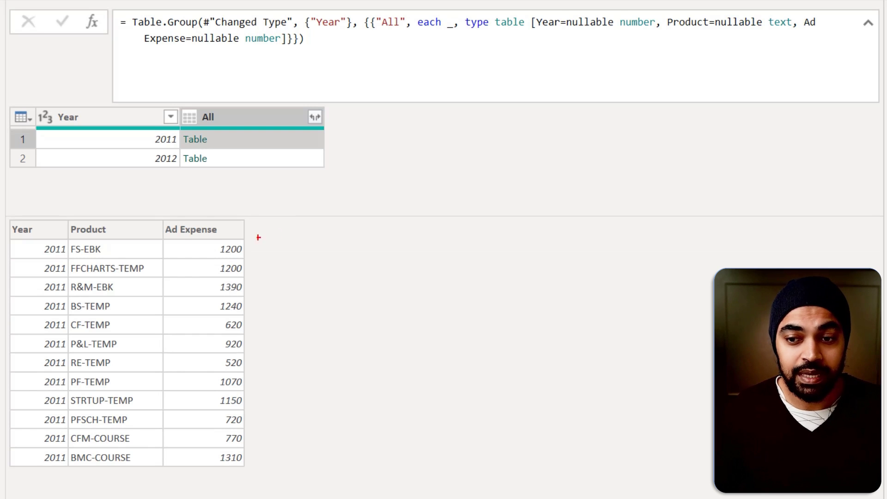
{"action": "mouse_move", "coordinate": [251, 245]}
{"action": "left_mouse_down"}
{"action": "mouse_move", "coordinate": [292, 356]}
{"action": "mouse_move", "coordinate": [302, 464]}
{"action": "left_mouse_up"}
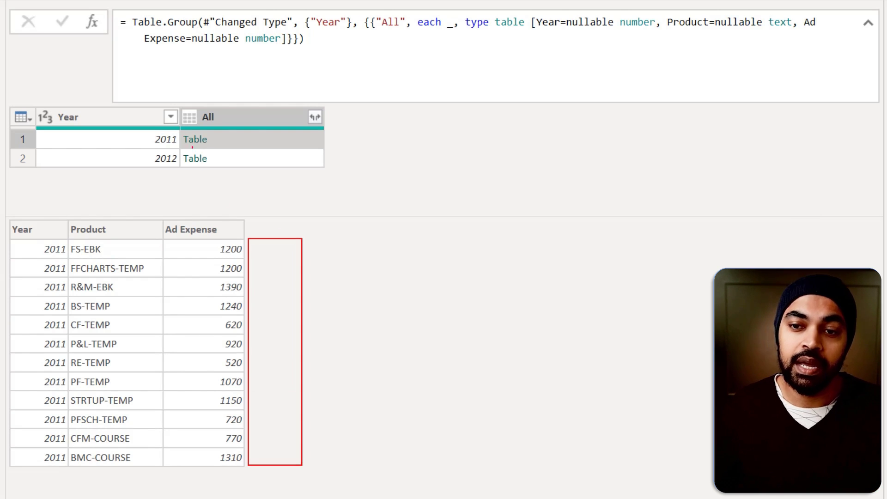
{"action": "left_click", "coordinate": [214, 159]}
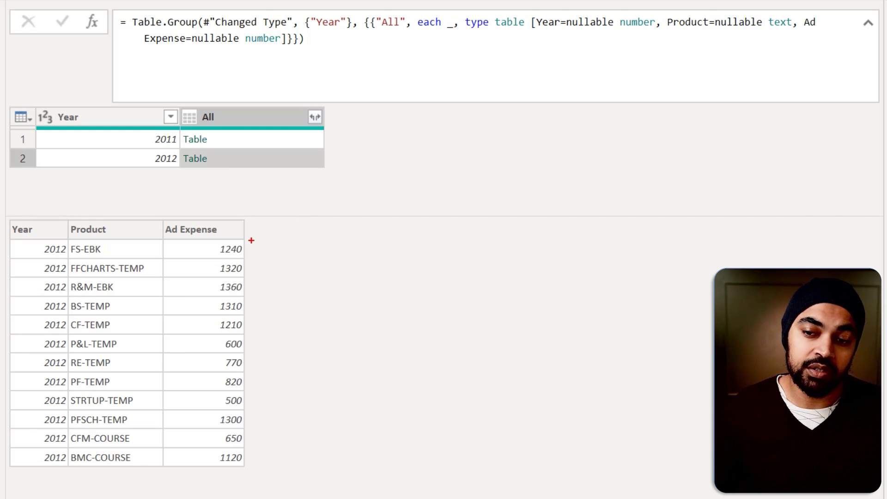
{"action": "mouse_move", "coordinate": [250, 240]}
{"action": "left_mouse_down"}
{"action": "mouse_move", "coordinate": [291, 317]}
{"action": "mouse_move", "coordinate": [304, 457]}
{"action": "left_mouse_up"}
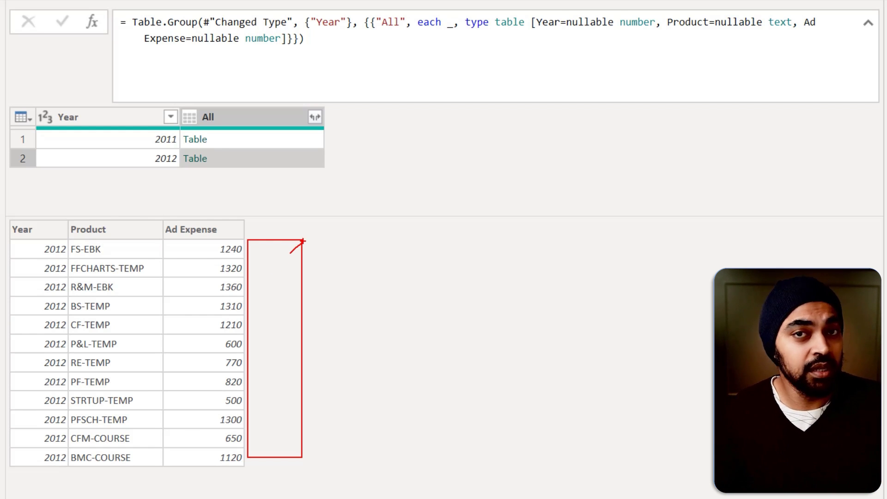
{"action": "key", "text": "Escape"}
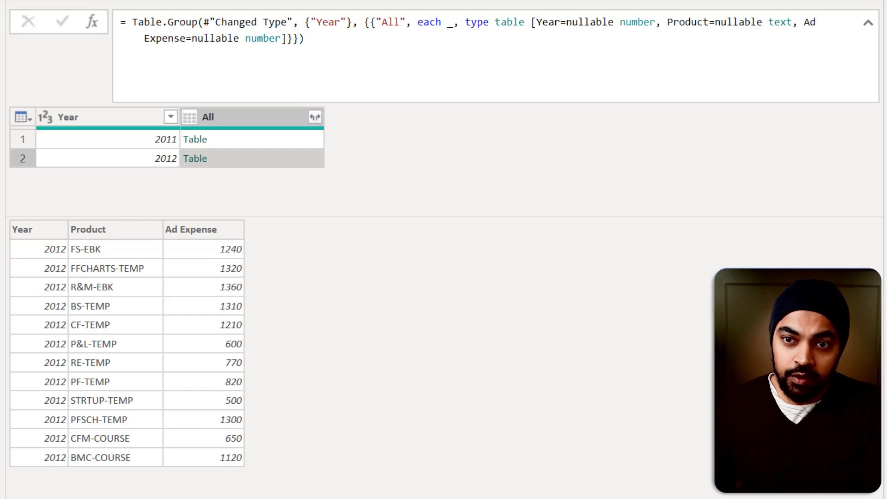
Examine the Table.Group formula's arguments and how the underscore after each relates to the nested tables in the All column
{"action": "double_click", "coordinate": [164, 29]}
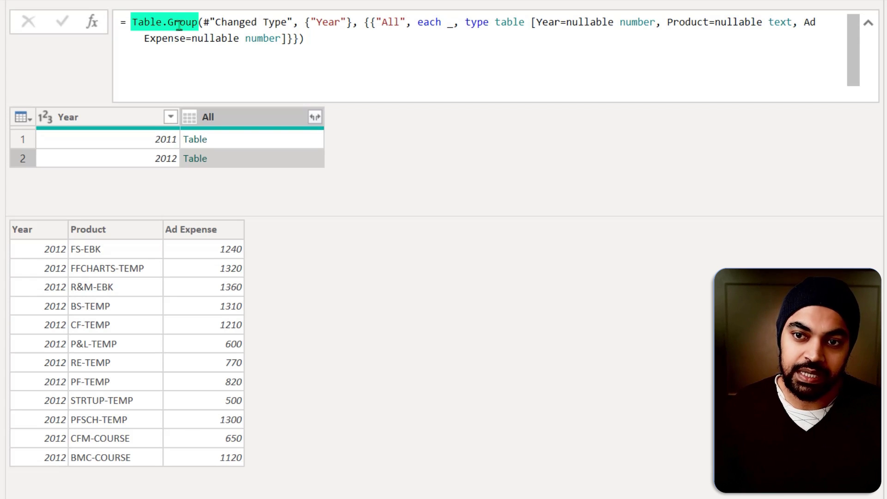
{"action": "left_click", "coordinate": [325, 48]}
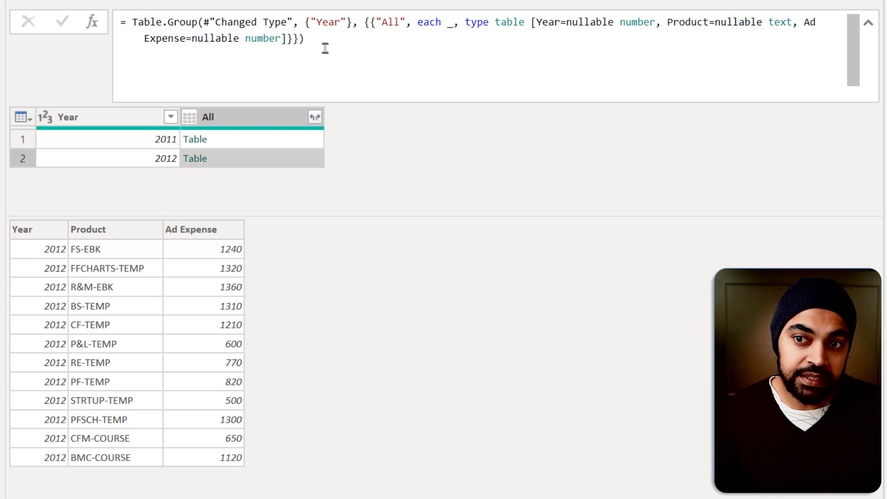
{"action": "mouse_move", "coordinate": [203, 8]}
{"action": "left_mouse_down"}
{"action": "mouse_move", "coordinate": [291, 31]}
{"action": "mouse_move", "coordinate": [307, 13]}
{"action": "mouse_move", "coordinate": [287, 44]}
{"action": "mouse_move", "coordinate": [175, 74]}
{"action": "left_mouse_up"}
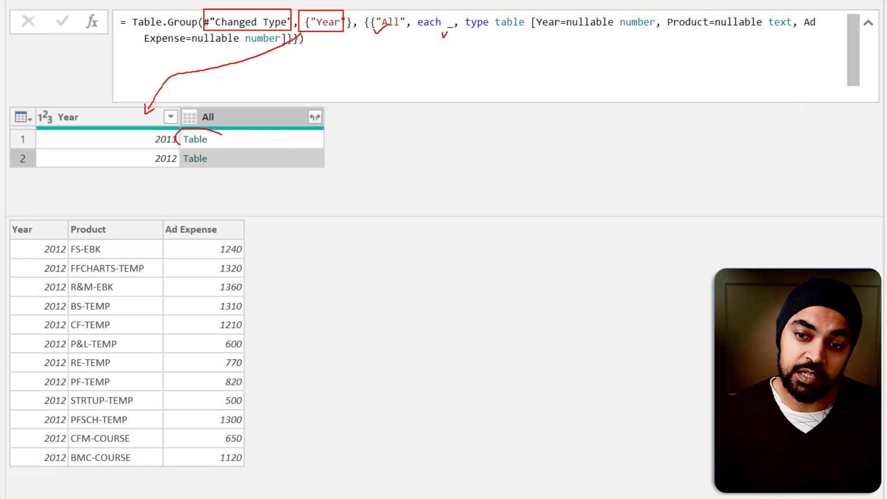
{"action": "key", "text": "Escape"}
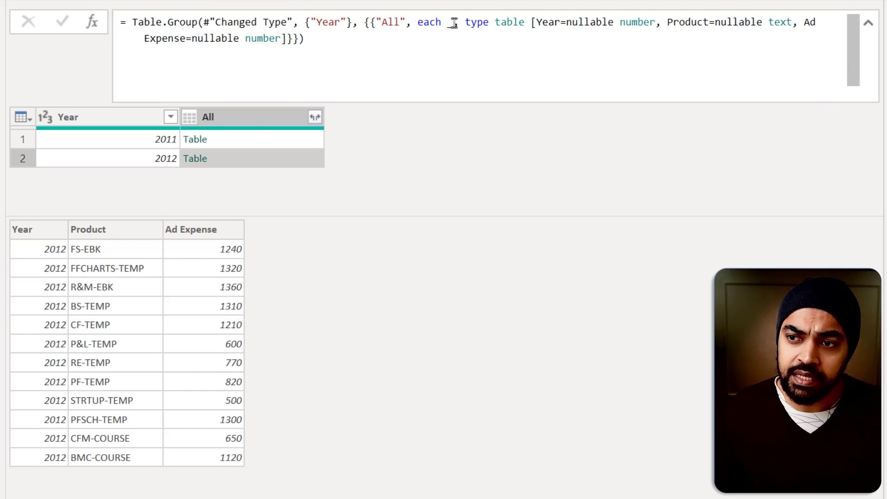
{"action": "mouse_move", "coordinate": [439, 17]}
{"action": "left_mouse_down"}
{"action": "mouse_move", "coordinate": [461, 36]}
{"action": "mouse_move", "coordinate": [221, 116]}
{"action": "left_mouse_up"}
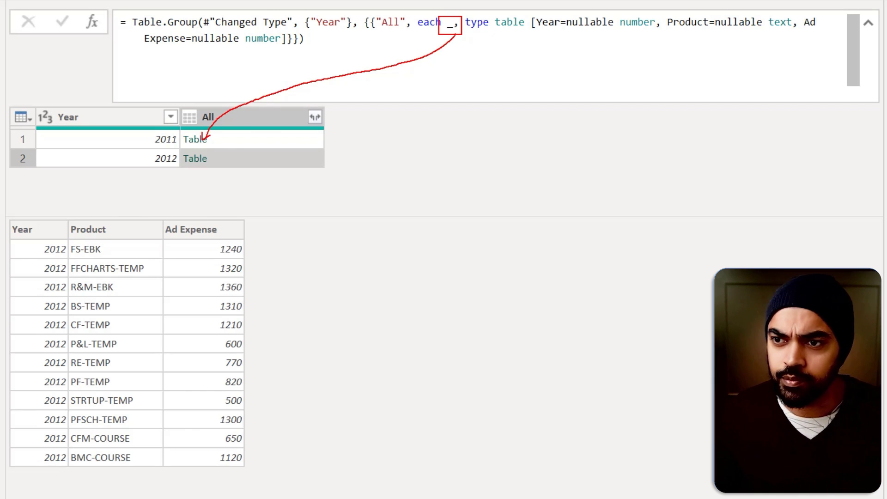
{"action": "key", "text": "Escape"}
Replace everything after each in the Table.Group formula with the copied Table.AddRankColumn expression, without its leading equals sign
{"action": "left_click", "coordinate": [447, 23]}
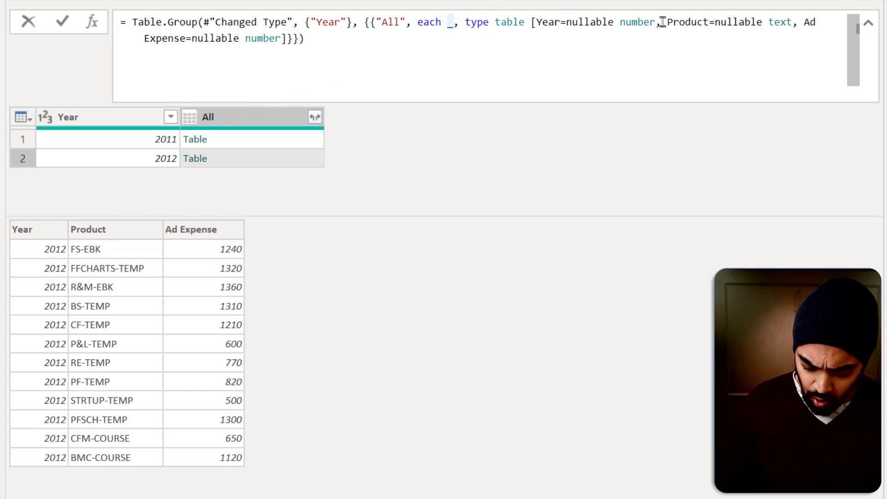
{"action": "key", "text": "ctrl+shift+End"}
{"action": "key", "text": "Delete"}
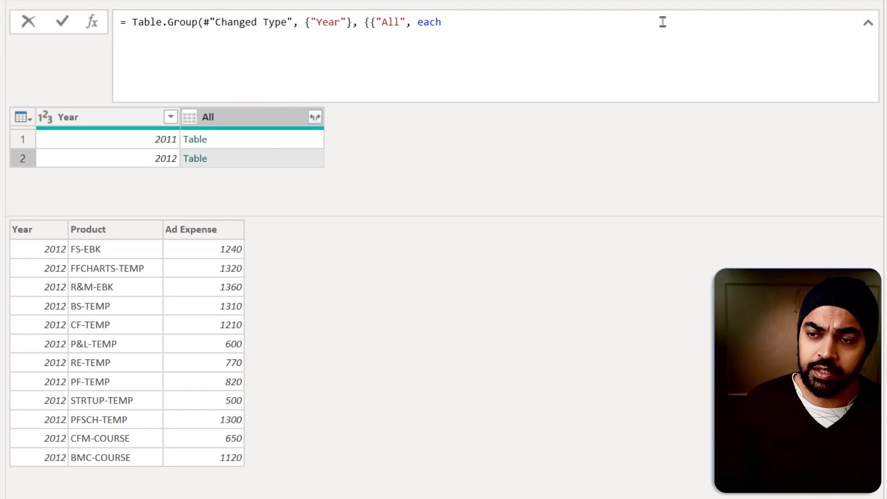
{"action": "type", "text": "= Table.AddRankColumn(#\"Changed Type\", \"Rank\", {\"Ad Expense\", Order.Descending}, [RankKind = RankKind.Dense])"}
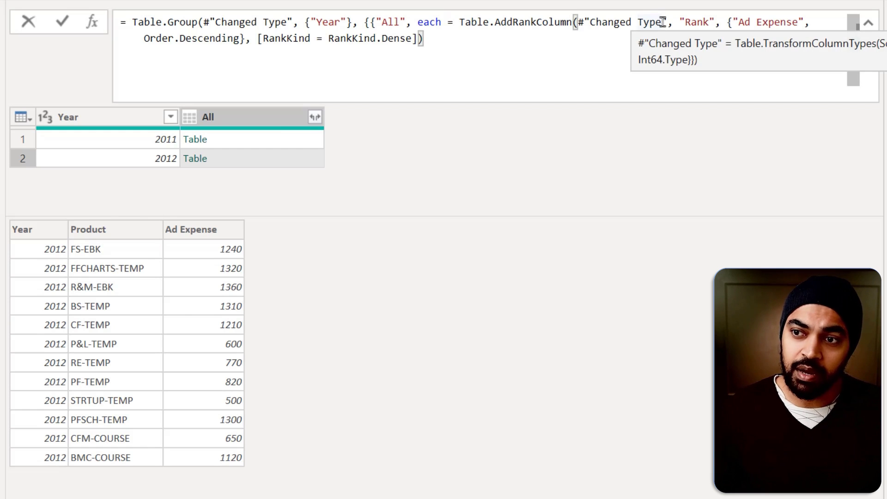
{"action": "left_click", "coordinate": [459, 22]}
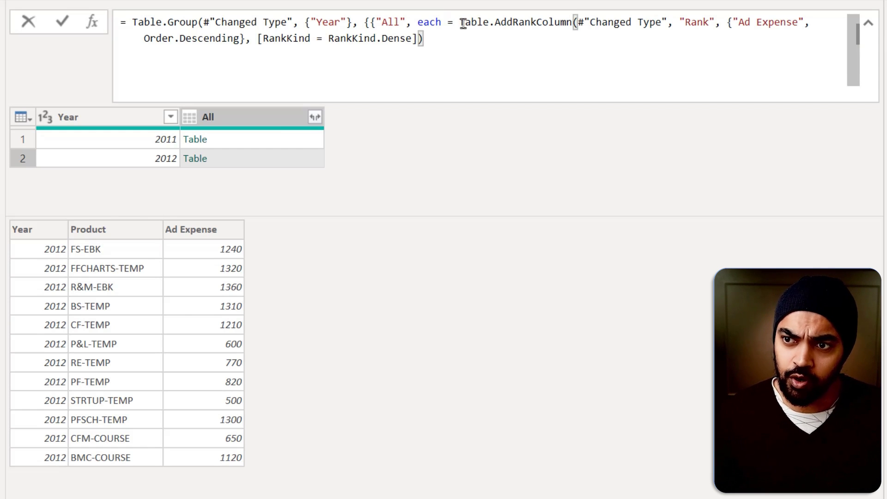
{"action": "key", "text": "BackSpace"}
{"action": "key", "text": "BackSpace"}
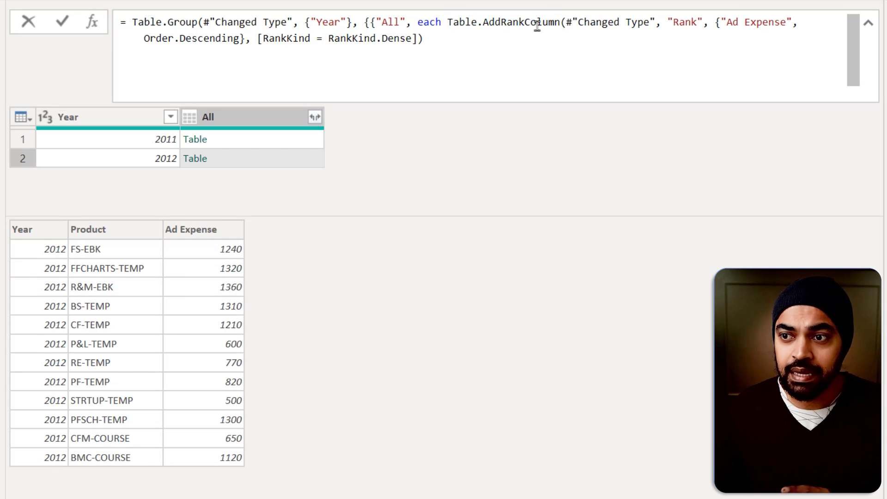
Replace the Changed Type reference inside Table.AddRankColumn with an underscore, close the Table.Group formula's open brackets and apply it
{"action": "mouse_move", "coordinate": [590, 26]}
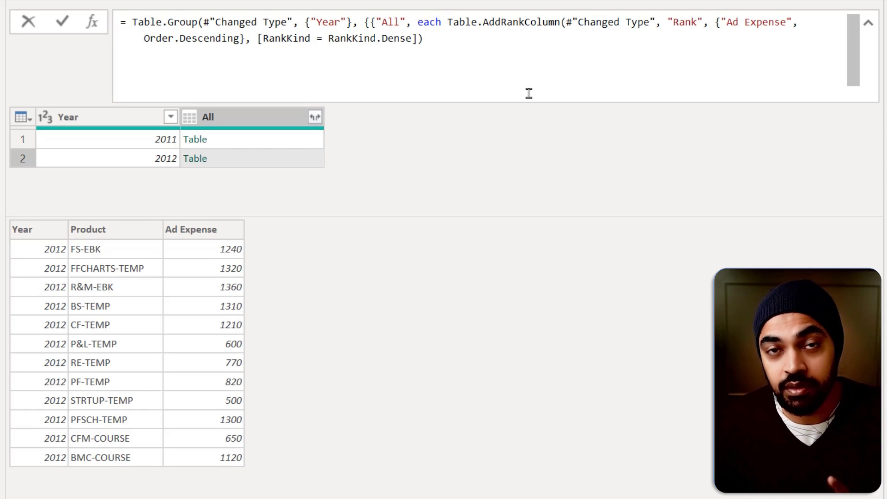
{"action": "left_click_drag", "start_coordinate": [566, 21], "coordinate": [655, 20]}
{"action": "type", "text": "_"}
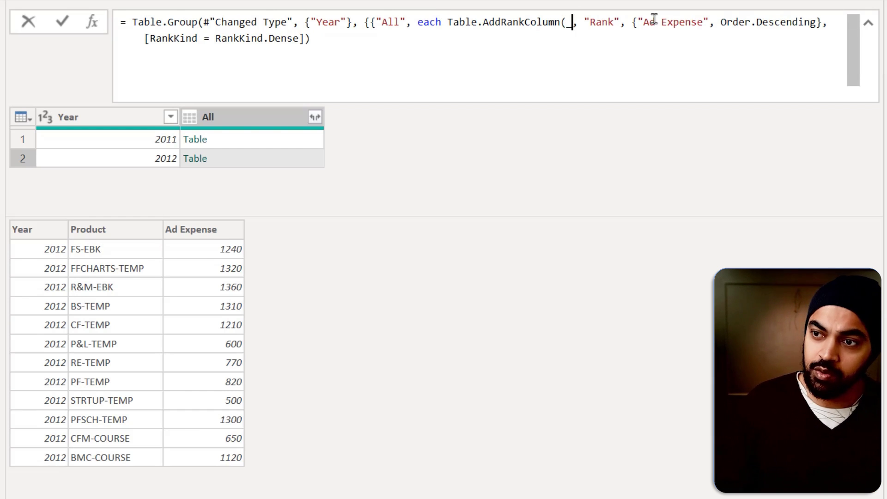
{"action": "key", "text": "Left"}
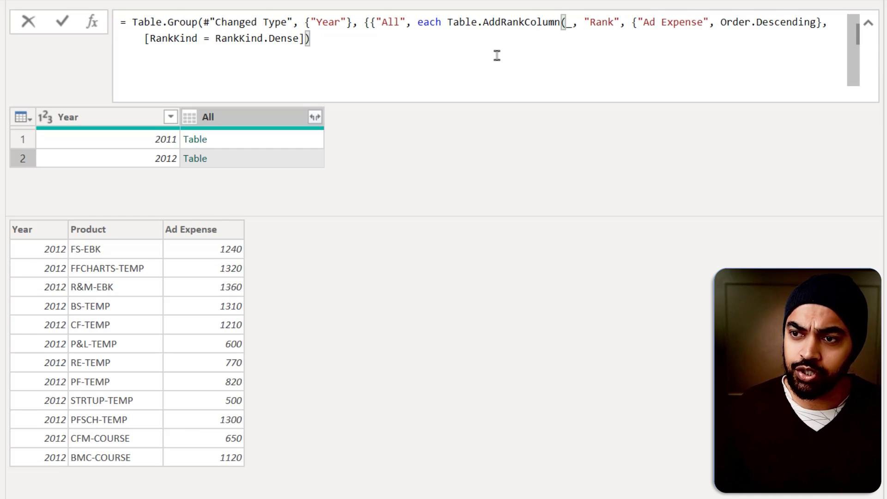
{"action": "type", "text": "}"}
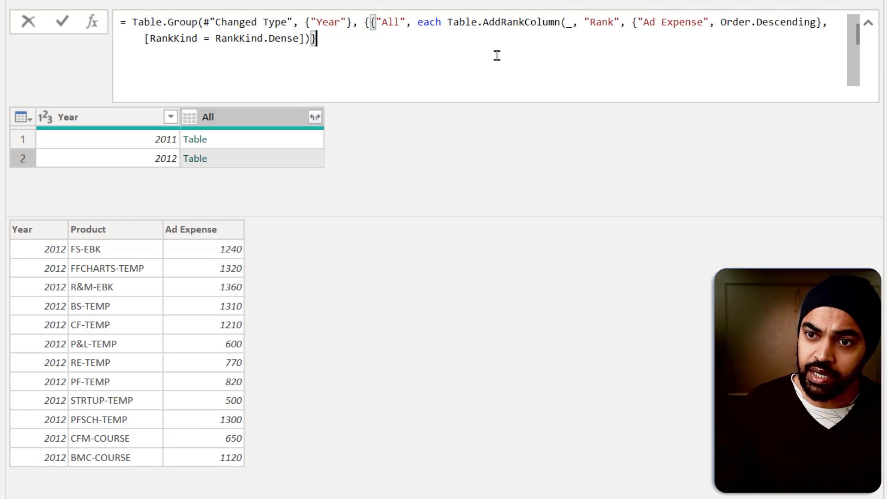
{"action": "type", "text": "})"}
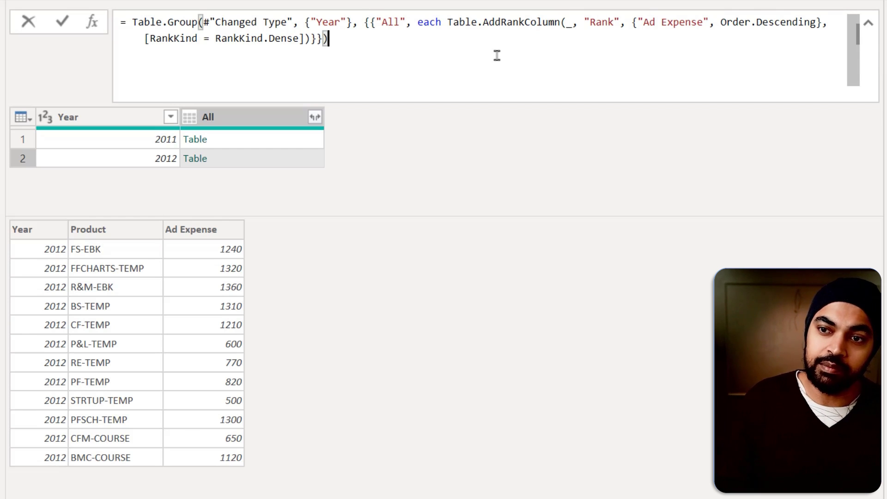
{"action": "key", "text": "Return"}
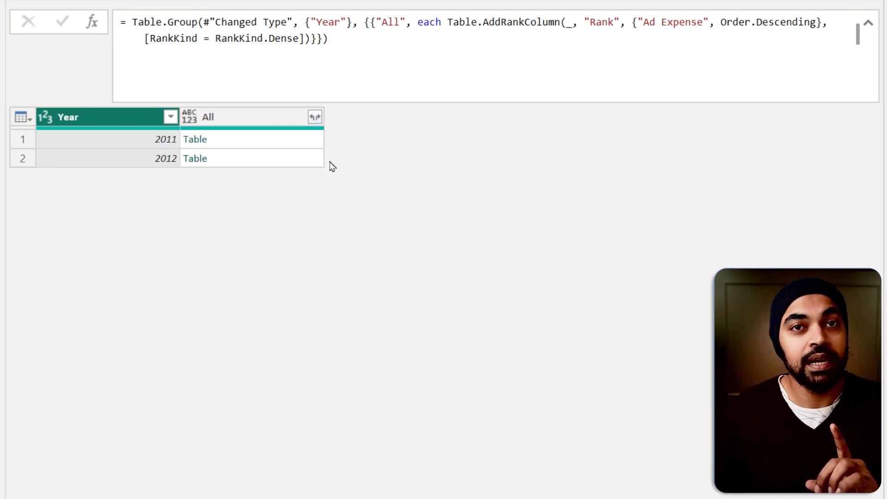
Preview the 2011 nested table and examine its Rank column
{"action": "left_click", "coordinate": [306, 146]}
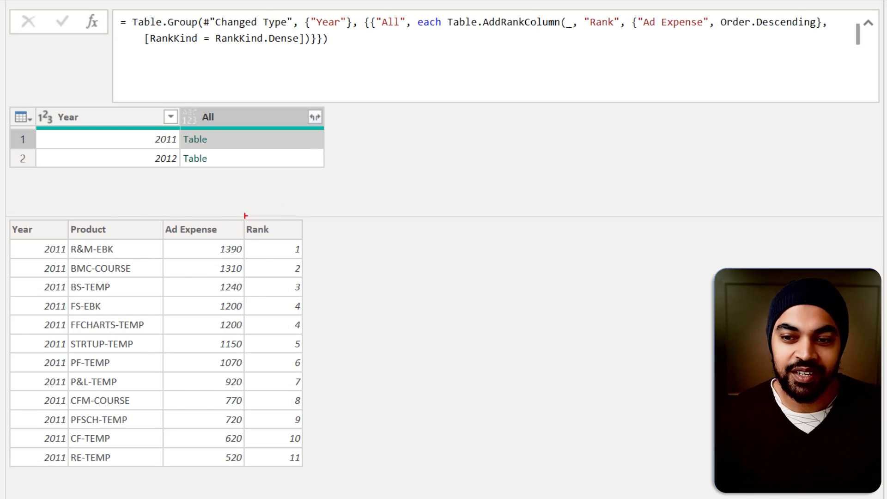
{"action": "mouse_move", "coordinate": [235, 215]}
{"action": "left_mouse_down"}
{"action": "mouse_move", "coordinate": [281, 251]}
{"action": "mouse_move", "coordinate": [316, 468]}
{"action": "left_mouse_up"}
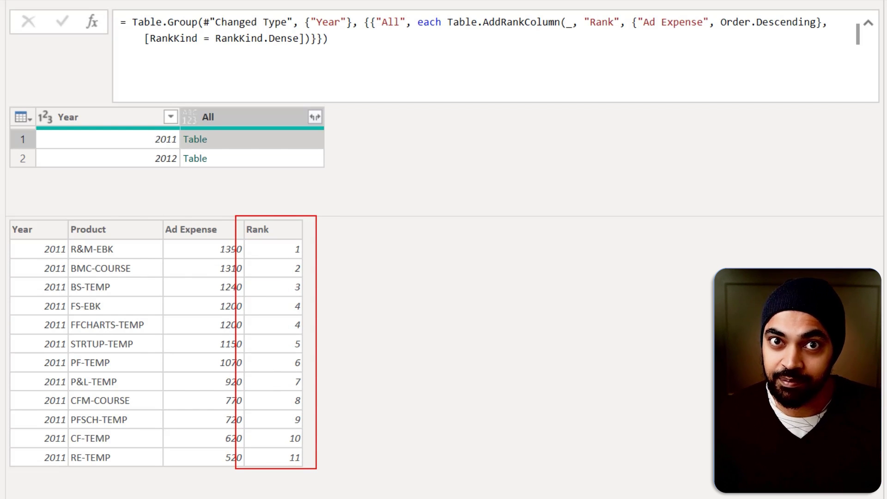
{"action": "key", "text": "Escape"}
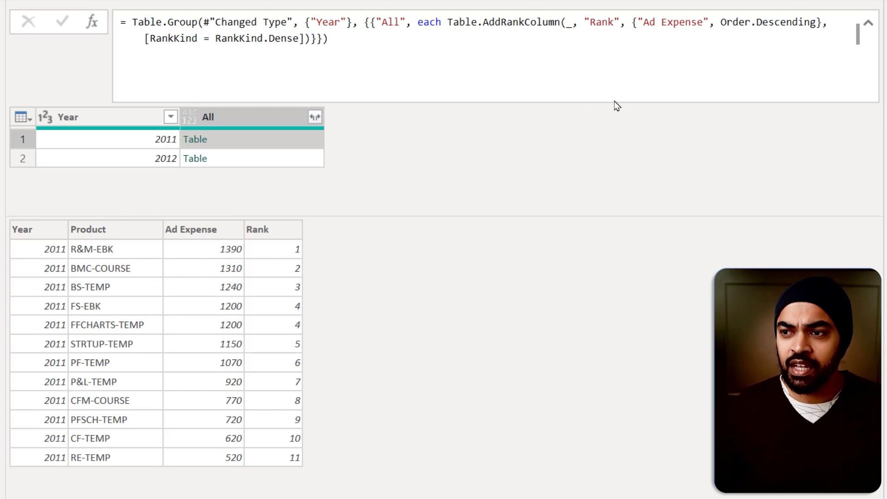
Rename the rank column to "FixedRank" in the Table.Group formula, apply it and preview the 2011 and 2012 nested tables
{"action": "left_click", "coordinate": [589, 22]}
{"action": "type", "text": "Fixed"}
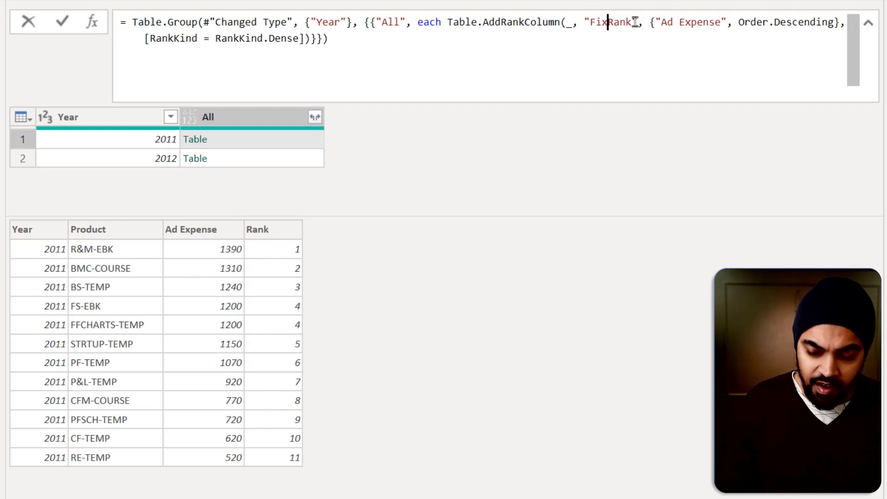
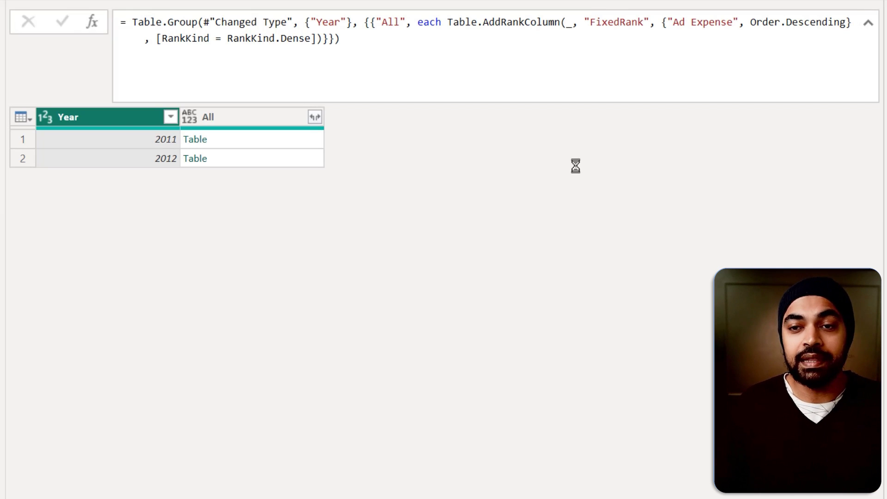
{"action": "left_click", "coordinate": [282, 141]}
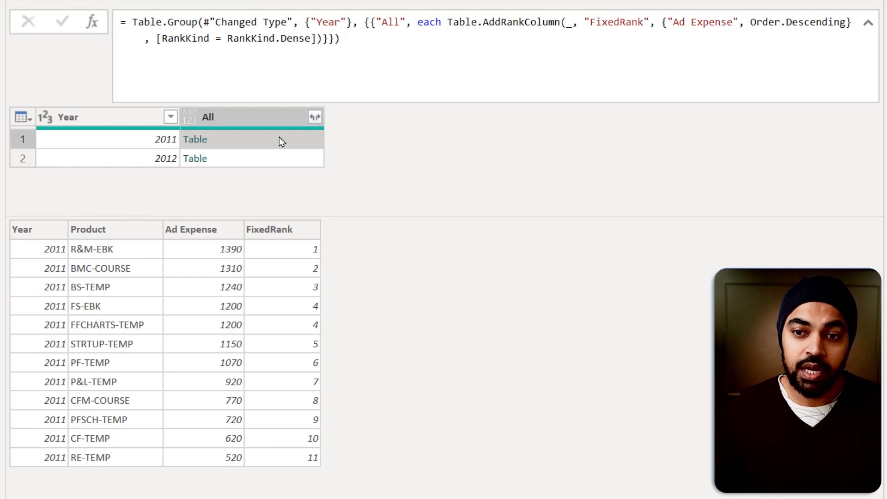
{"action": "left_click", "coordinate": [262, 159]}
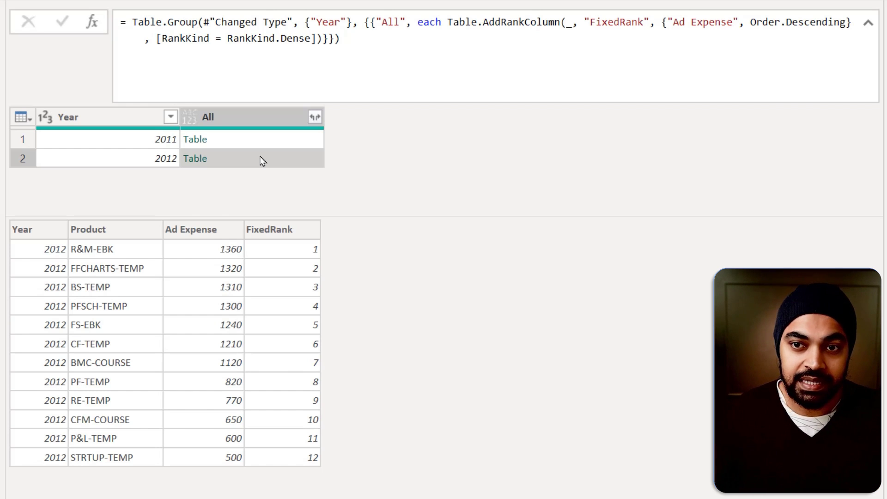
Add a custom step based on Grouped Rows and append [All] to reference its column of nested tables
{"action": "left_click", "coordinate": [91, 23]}
{"action": "left_click", "coordinate": [241, 139]}
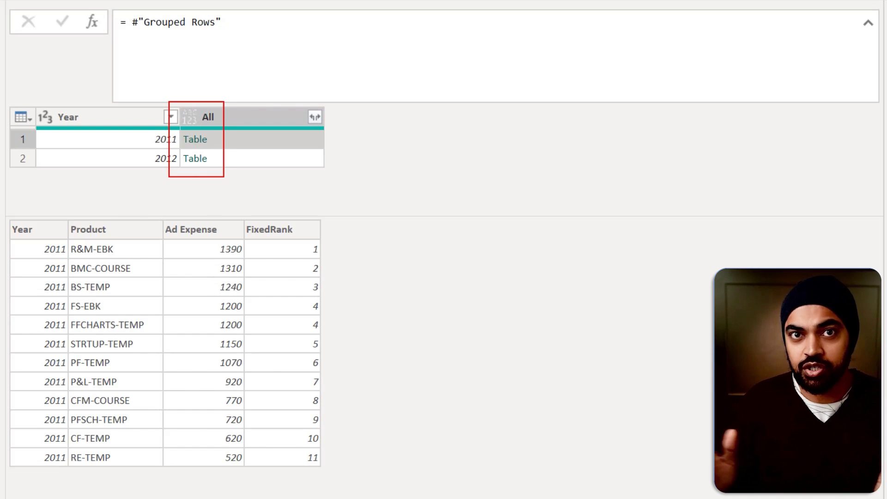
{"action": "left_click", "coordinate": [246, 19]}
{"action": "type", "text": "[All]"}
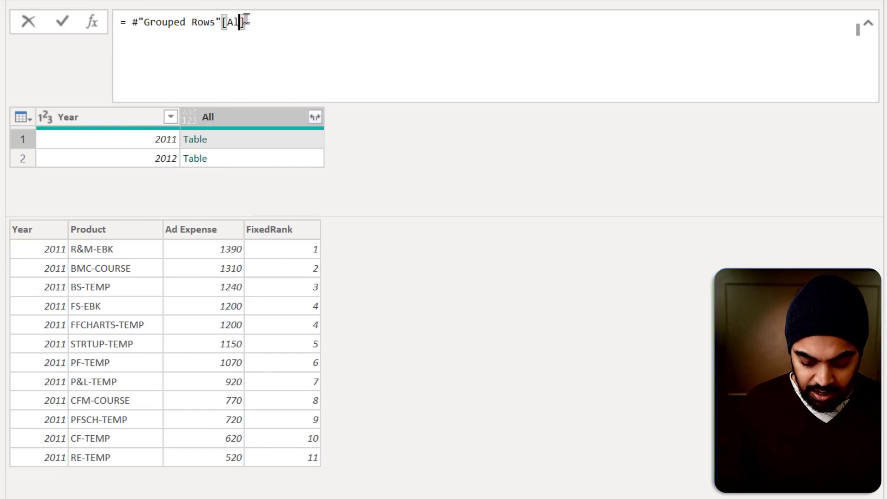
Wrap the #"Grouped Rows"[All] reference in Table.Combine and apply the formula
{"action": "key", "text": "ctrl+Left"}
{"action": "key", "text": "ctrl+Left"}
{"action": "key", "text": "ctrl+Left"}
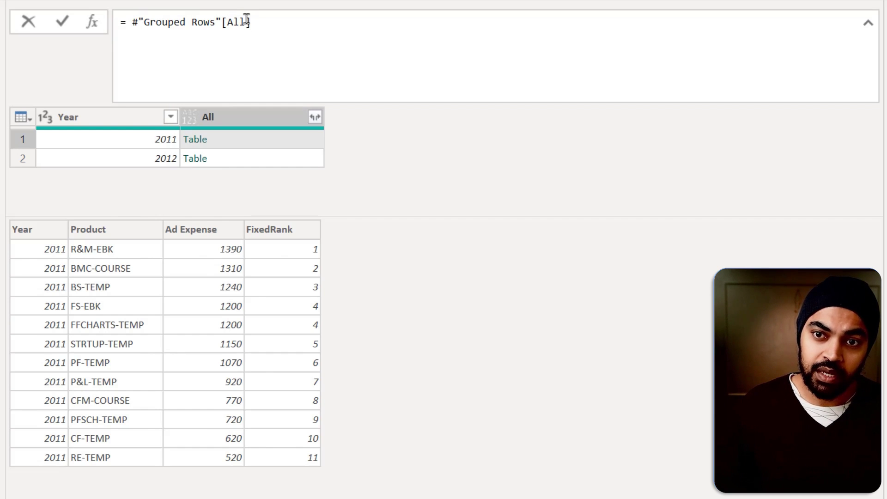
{"action": "type", "text": "Table.Combi"}
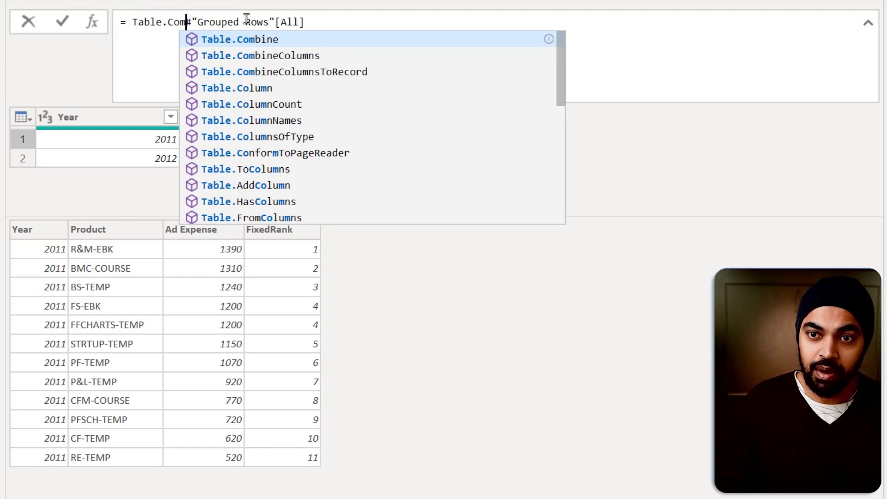
{"action": "key", "text": "Tab"}
{"action": "type", "text": "("}
{"action": "key", "text": "ctrl+Right"}
{"action": "key", "text": "ctrl+Right"}
{"action": "key", "text": "ctrl+Right"}
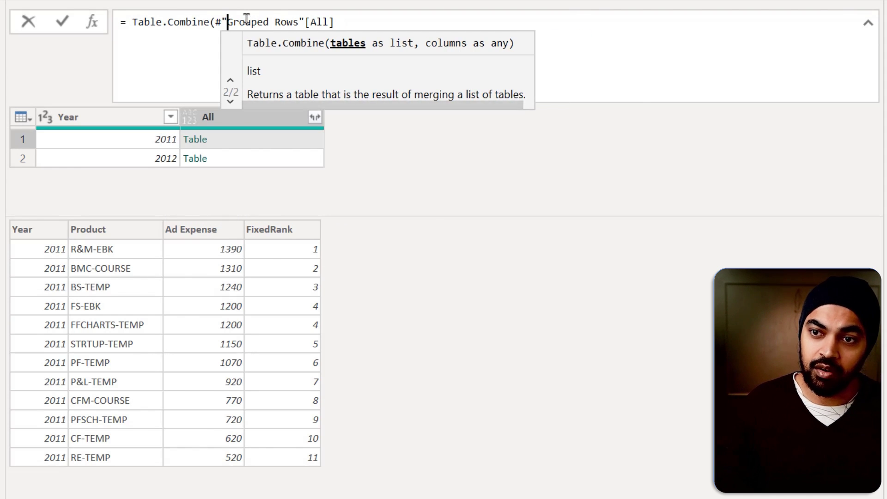
{"action": "type", "text": ")"}
{"action": "key", "text": "Return"}
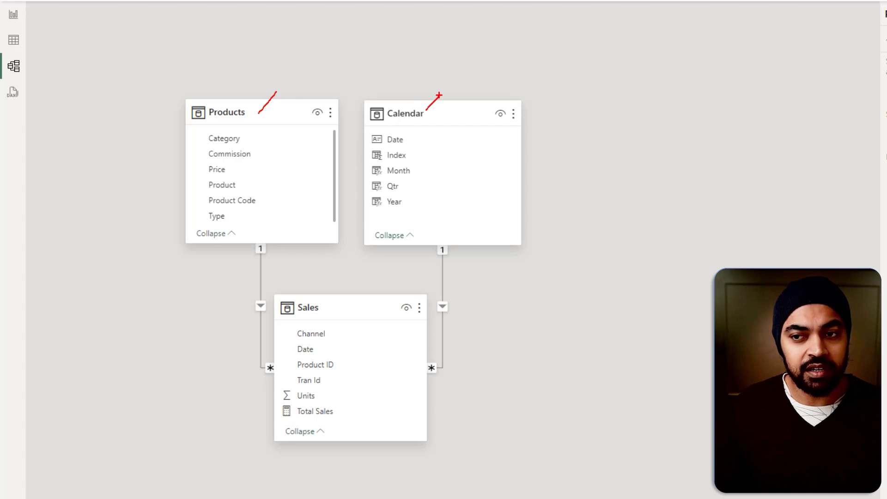
Switch from the data model diagram to the report page and sort the Year and Product matrix by Total Sales in descending order
{"action": "mouse_move", "coordinate": [344, 297]}
{"action": "left_mouse_down"}
{"action": "mouse_move", "coordinate": [308, 290]}
{"action": "mouse_move", "coordinate": [272, 315]}
{"action": "mouse_move", "coordinate": [335, 329]}
{"action": "mouse_move", "coordinate": [315, 285]}
{"action": "left_mouse_up"}
{"action": "key", "text": "Escape"}
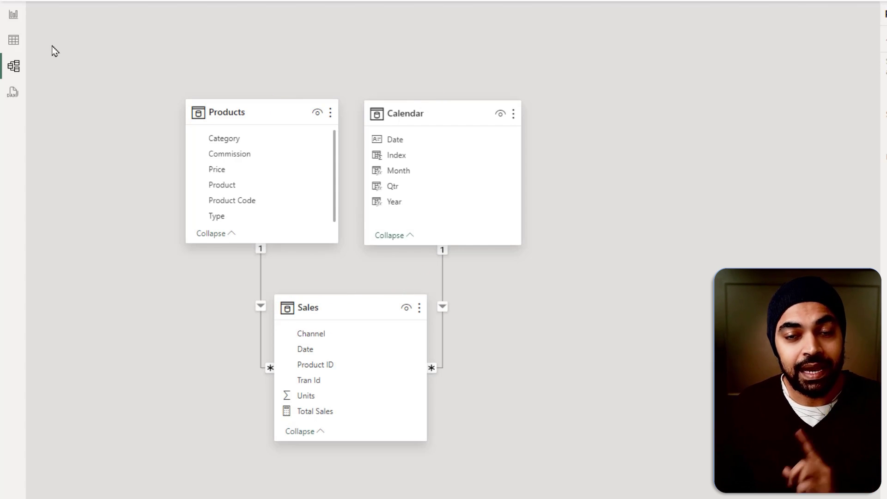
{"action": "left_click", "coordinate": [14, 14]}
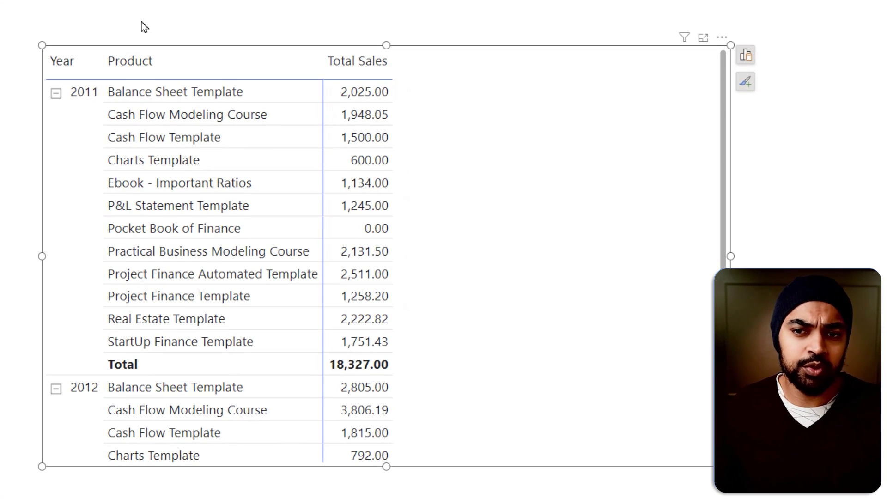
{"action": "key", "text": "ctrl+2"}
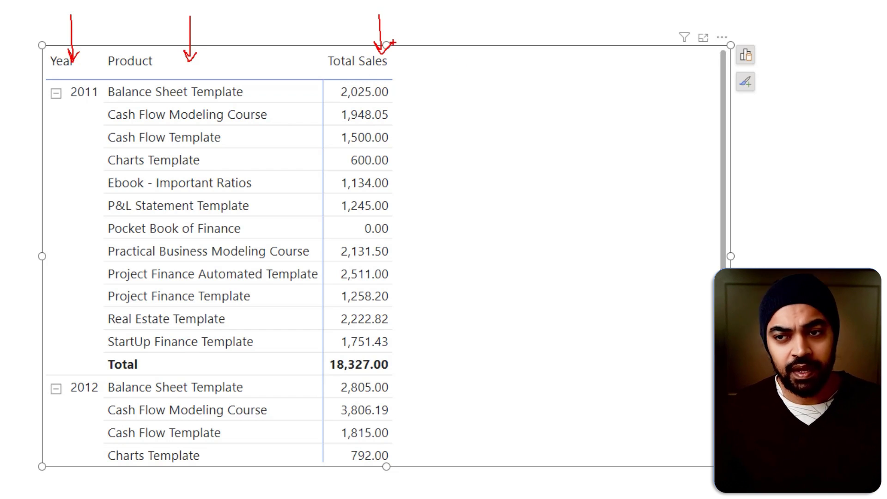
{"action": "key", "text": "Escape"}
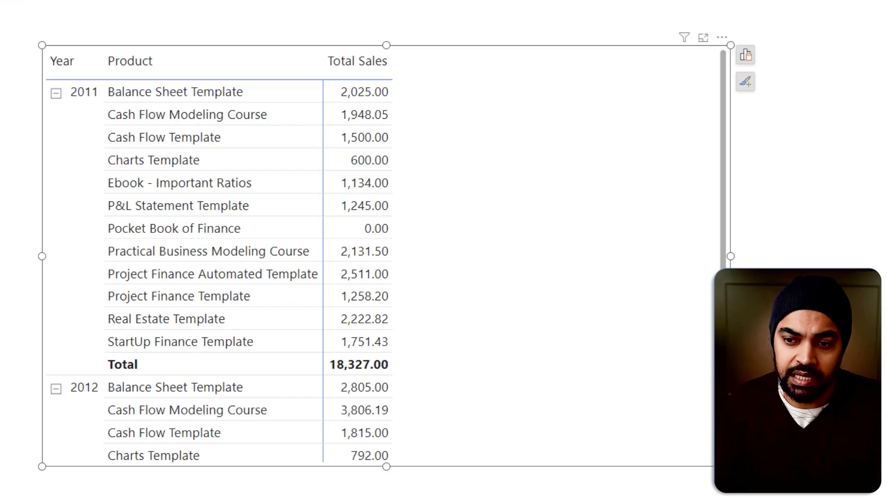
{"action": "mouse_move", "coordinate": [328, 78]}
{"action": "left_mouse_down"}
{"action": "mouse_move", "coordinate": [392, 178]}
{"action": "mouse_move", "coordinate": [404, 361]}
{"action": "left_mouse_up"}
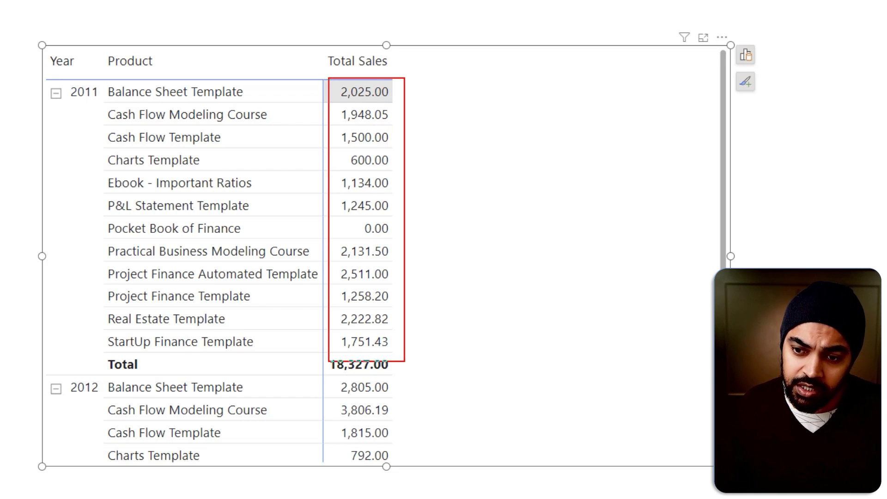
{"action": "key", "text": "Escape"}
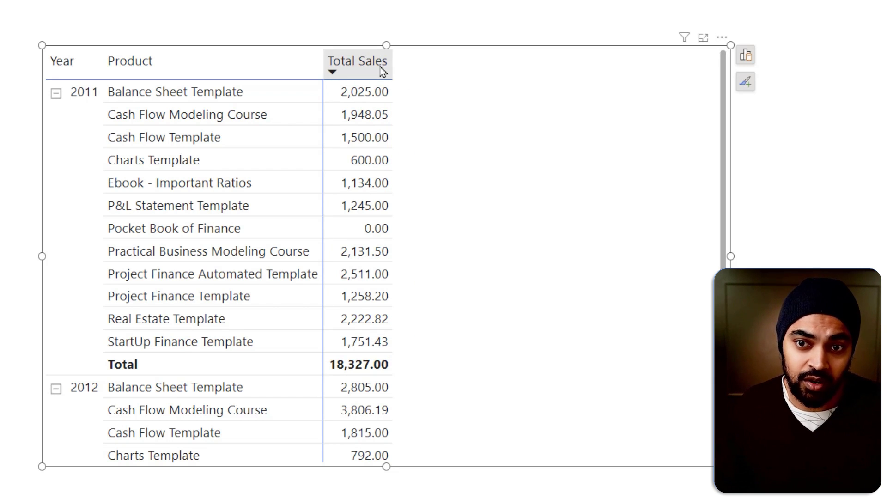
{"action": "left_click", "coordinate": [382, 71]}
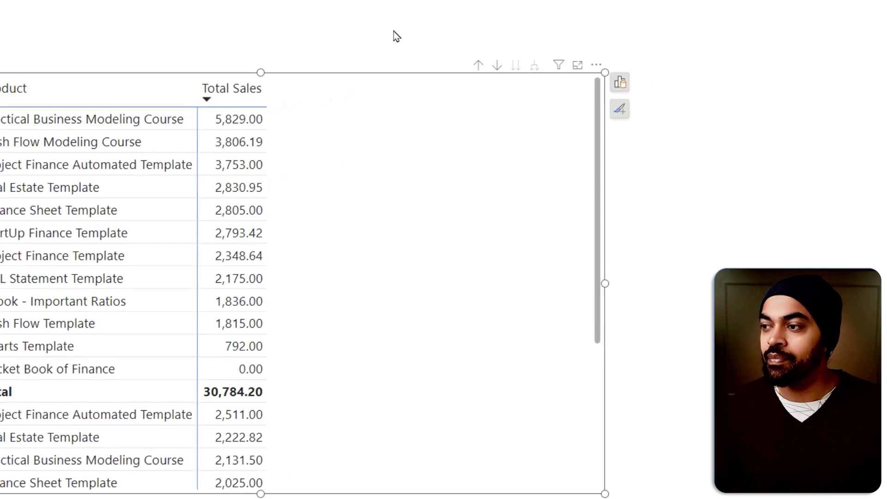
Create a new measure named Prod Rank in the Sales table and start its formula with RANKX
{"action": "right_click", "coordinate": [776, 130]}
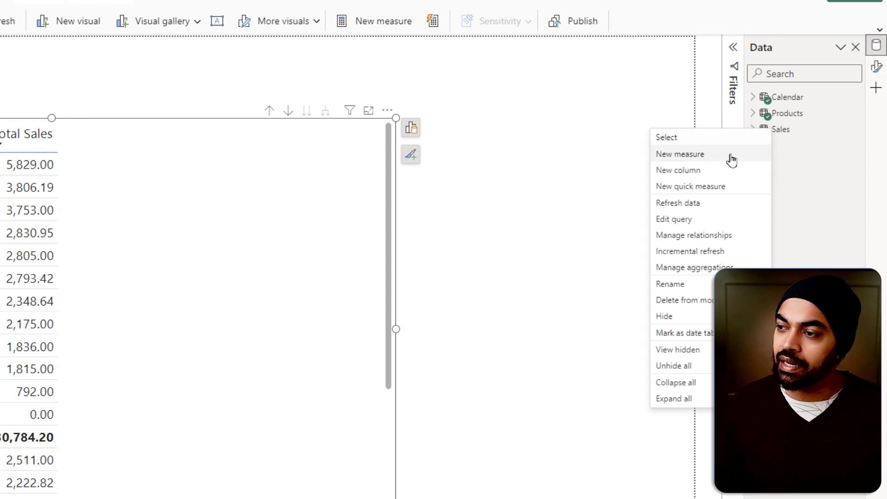
{"action": "left_click", "coordinate": [701, 155]}
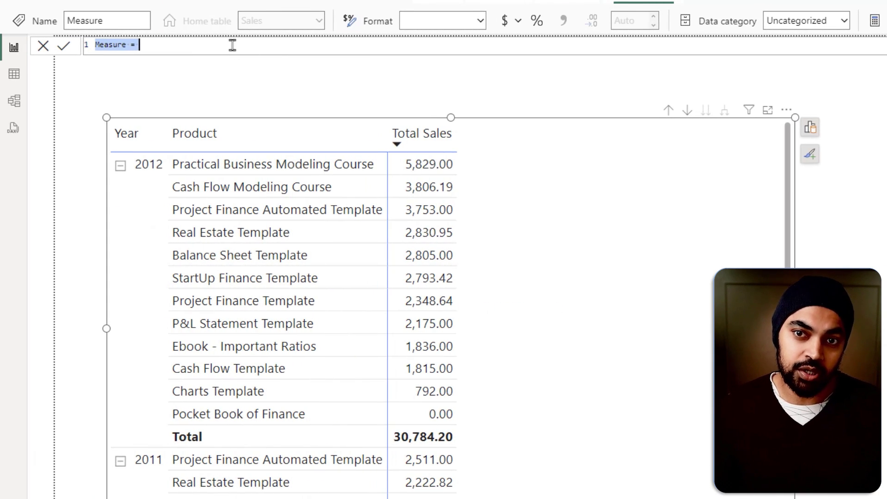
{"action": "type", "text": "Prod Rank ="}
{"action": "key", "text": "shift+Return"}
{"action": "type", "text": "rank"}
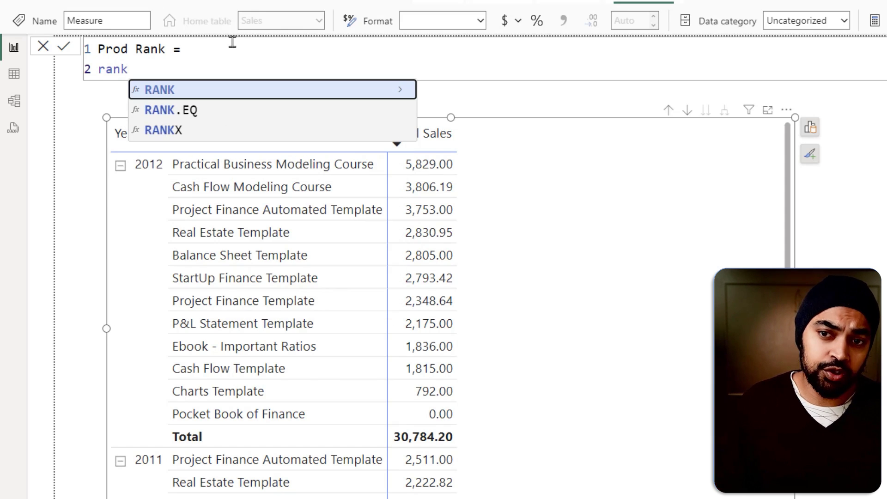
{"action": "type", "text": "x"}
{"action": "key", "text": "Tab"}
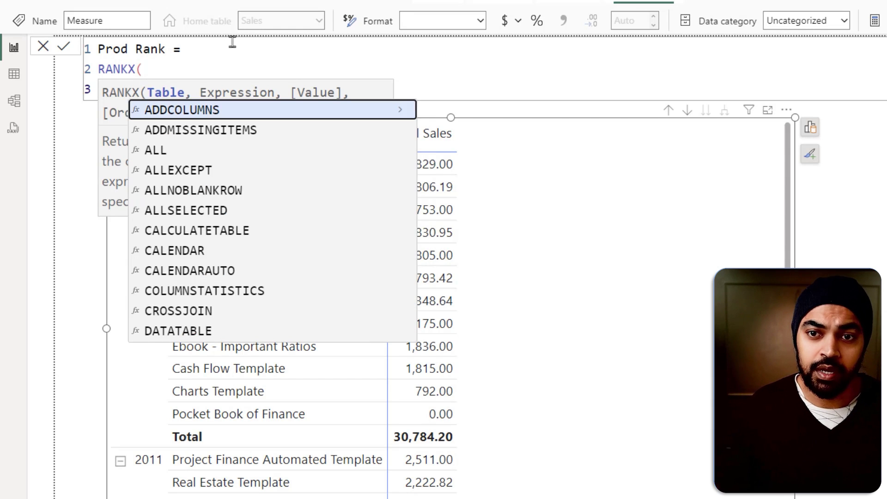
{"action": "key", "text": "shift+Return"}
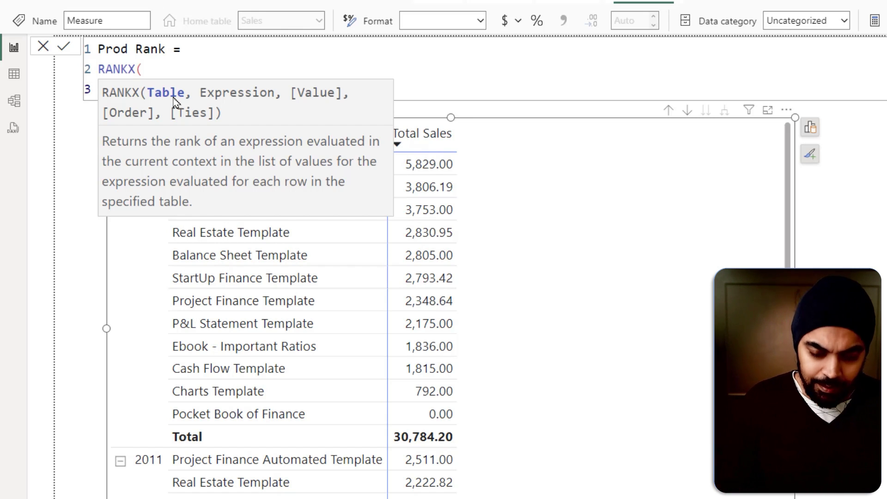
Enter Products as the RANKX table argument and the [Total Sales] measure as its expression
{"action": "type", "text": "pr"}
{"action": "key", "text": "Tab"}
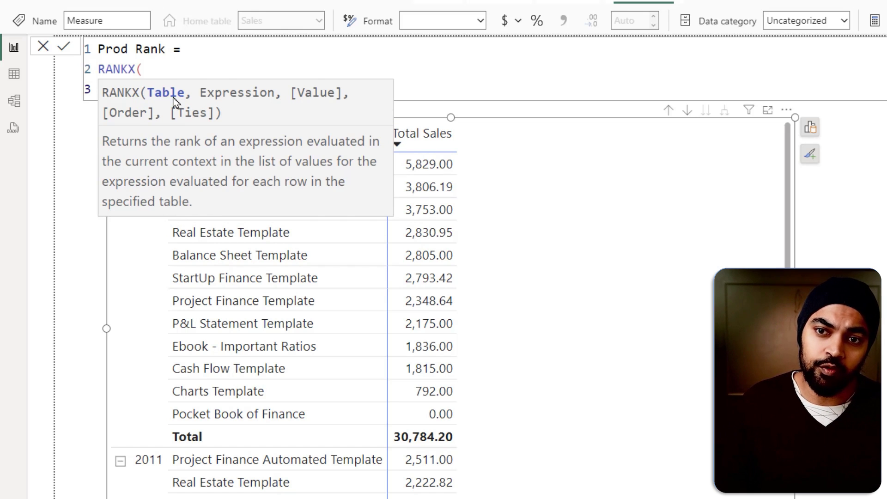
{"action": "type", "text": ","}
{"action": "key", "text": "Return"}
{"action": "key", "text": "Escape"}
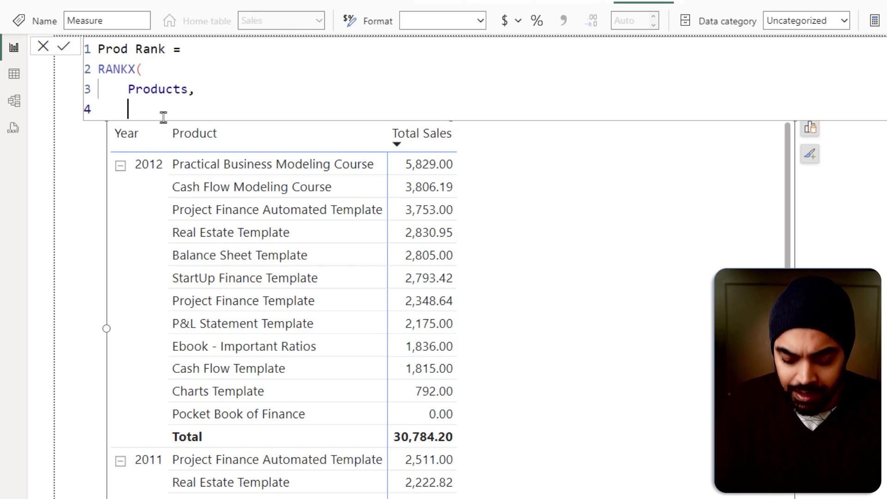
{"action": "type", "text": "["}
{"action": "key", "text": "Down"}
{"action": "key", "text": "Down"}
{"action": "key", "text": "Down"}
{"action": "key", "text": "Down"}
{"action": "key", "text": "Down"}
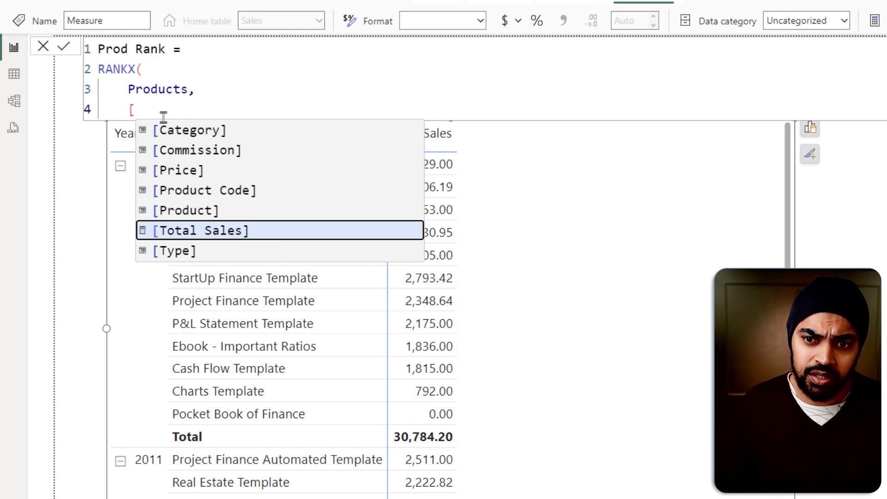
{"action": "key", "text": "Tab"}
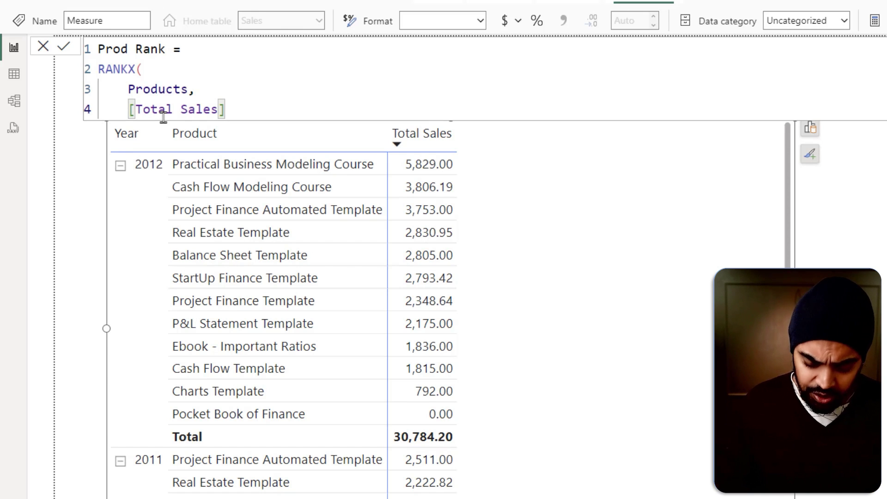
{"action": "type", "text": ","}
{"action": "key", "text": "shift+Return"}
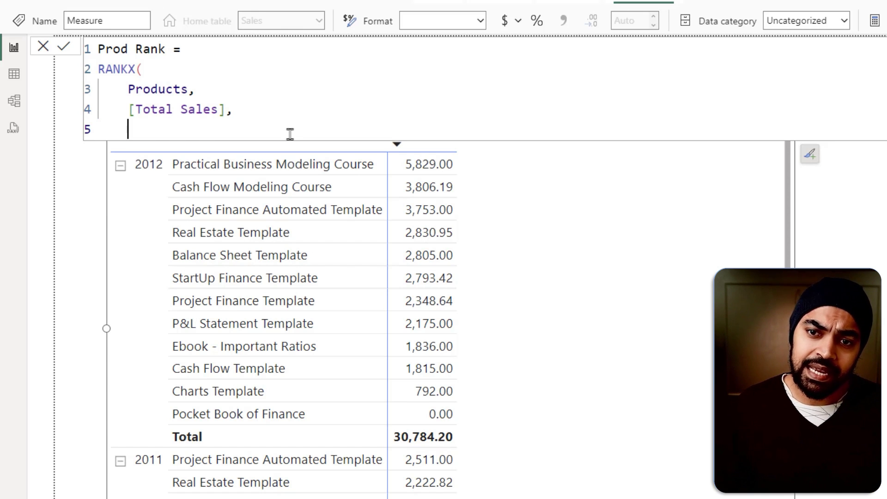
Skip the RANKX value argument, set the order to DESC and the ties to Dense, and commit the Prod Rank measure
{"action": "key", "text": "BackSpace"}
{"action": "type", "text": ","}
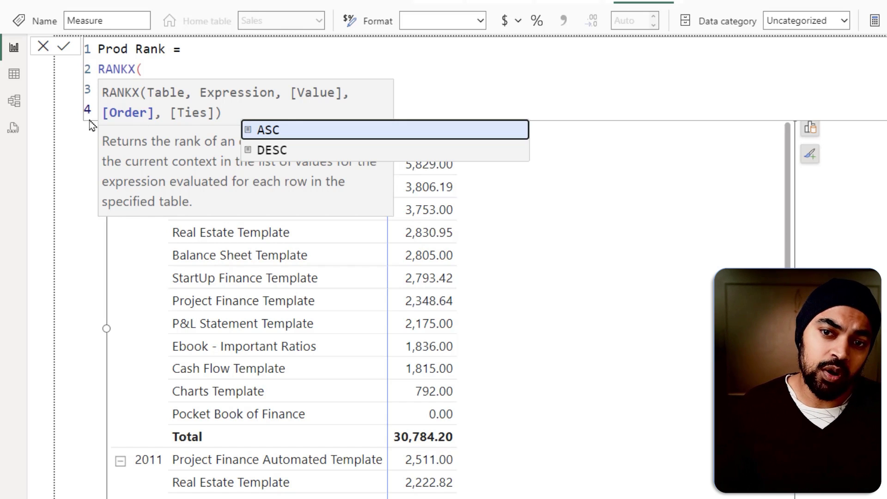
{"action": "key", "text": "Down"}
{"action": "key", "text": "Tab"}
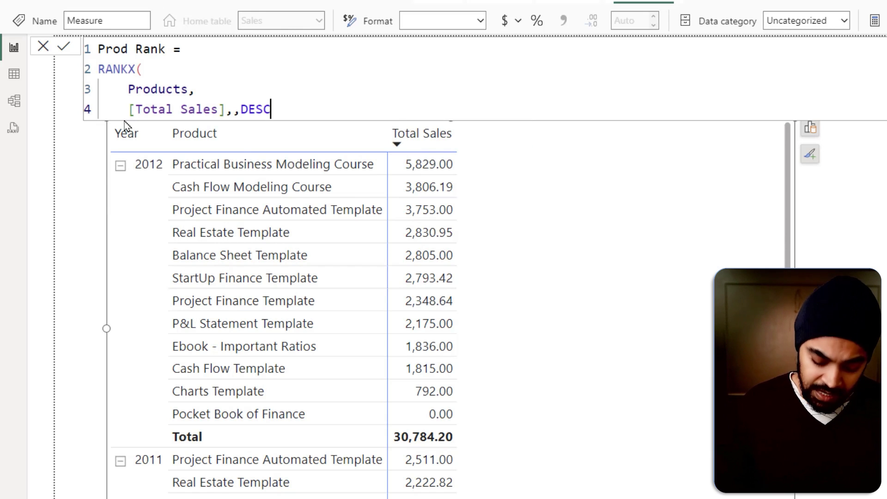
{"action": "type", "text": ","}
{"action": "key", "text": "shift+Return"}
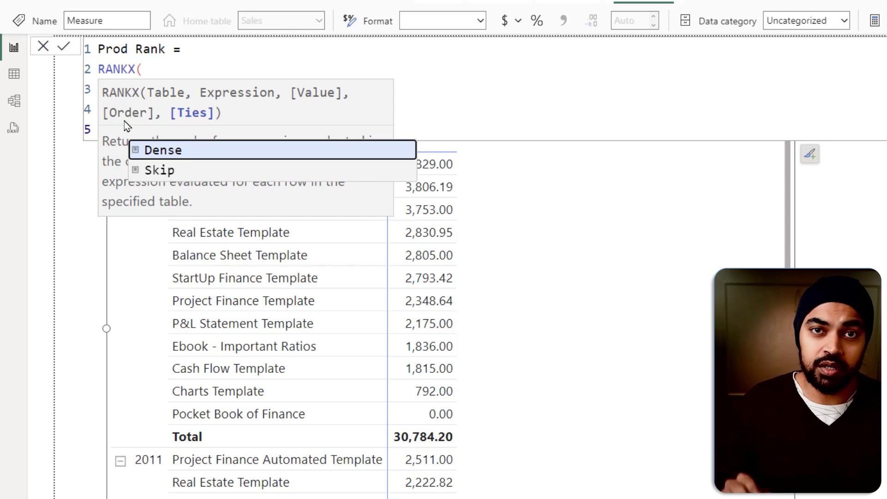
{"action": "key", "text": "Escape"}
{"action": "key", "text": "shift+Return"}
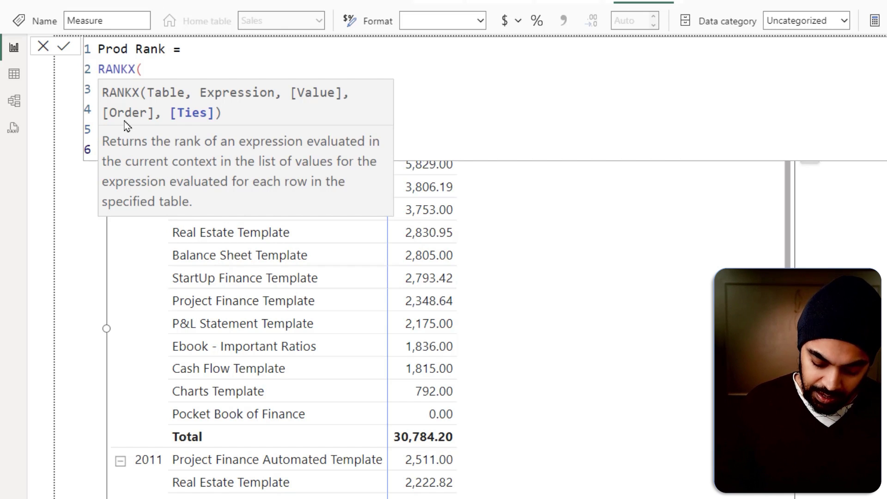
{"action": "type", "text": ")"}
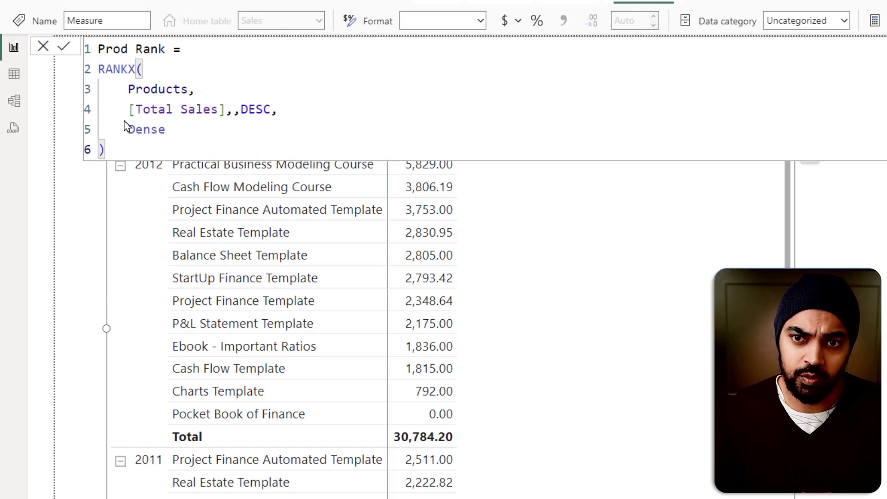
{"action": "key", "text": "Return"}
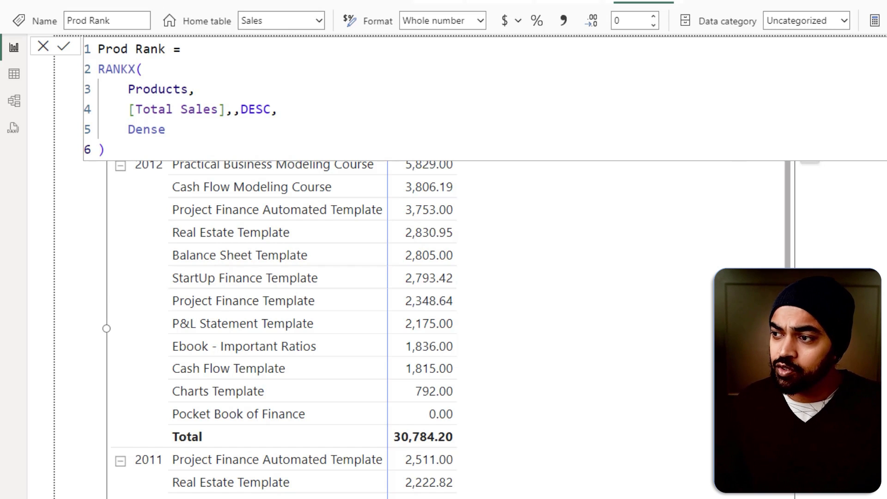
Add the Prod Rank measure to the matrix and reopen its formula to examine the Products table argument
{"action": "left_click_drag", "start_coordinate": [647, 249], "coordinate": [552, 275]}
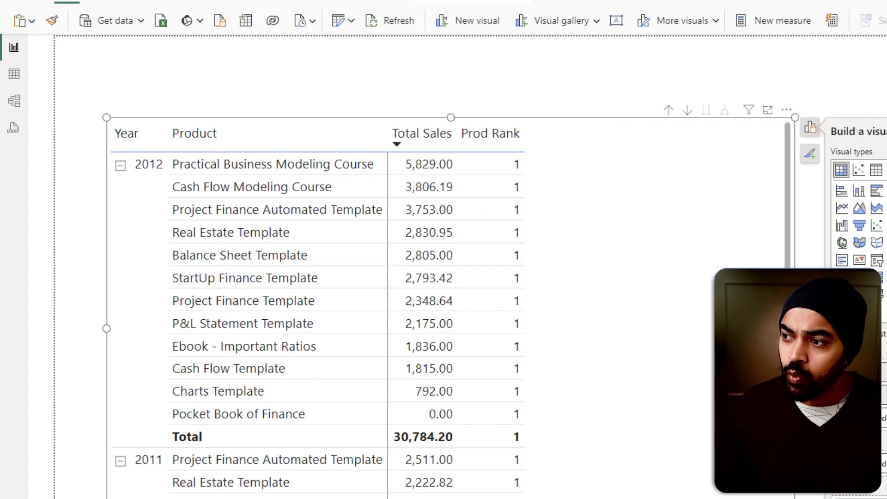
{"action": "left_click_drag", "start_coordinate": [108, 82], "coordinate": [205, 96]}
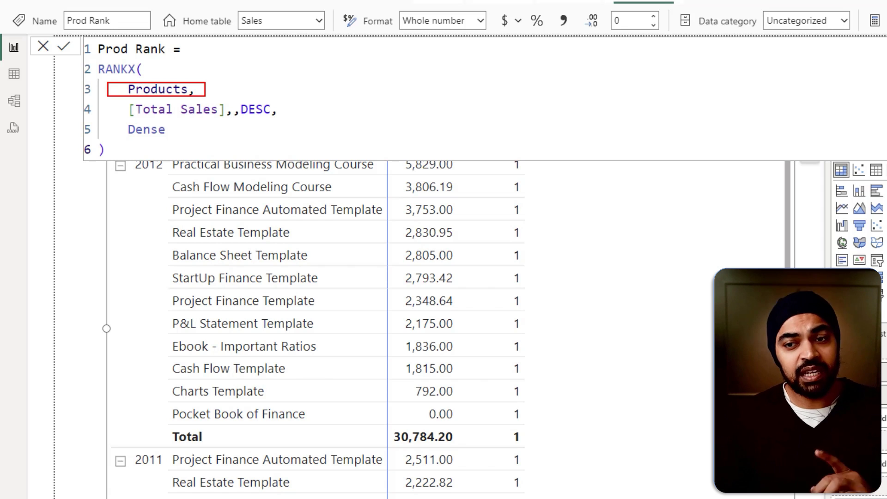
{"action": "mouse_move", "coordinate": [169, 266]}
{"action": "left_mouse_down"}
{"action": "mouse_move", "coordinate": [314, 290]}
{"action": "mouse_move", "coordinate": [535, 291]}
{"action": "left_mouse_up"}
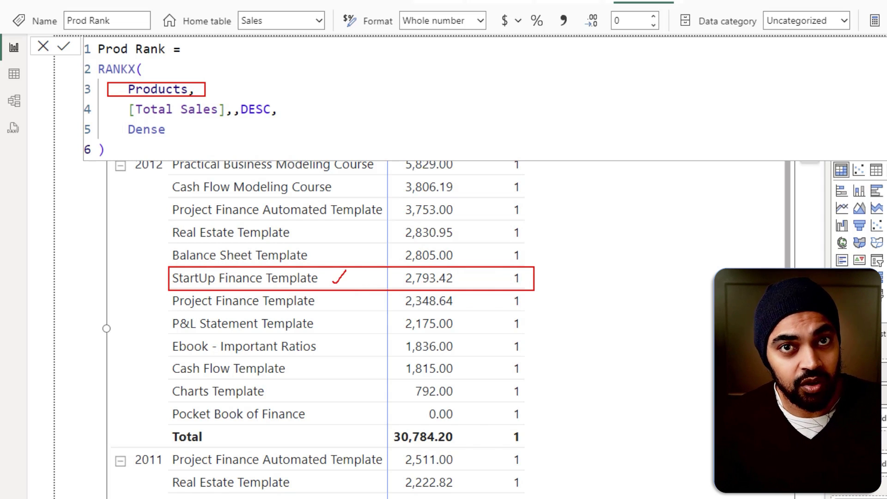
{"action": "mouse_move", "coordinate": [344, 270]}
{"action": "left_mouse_down"}
{"action": "mouse_move", "coordinate": [369, 198]}
{"action": "mouse_move", "coordinate": [317, 116]}
{"action": "mouse_move", "coordinate": [246, 85]}
{"action": "mouse_move", "coordinate": [210, 86]}
{"action": "left_mouse_up"}
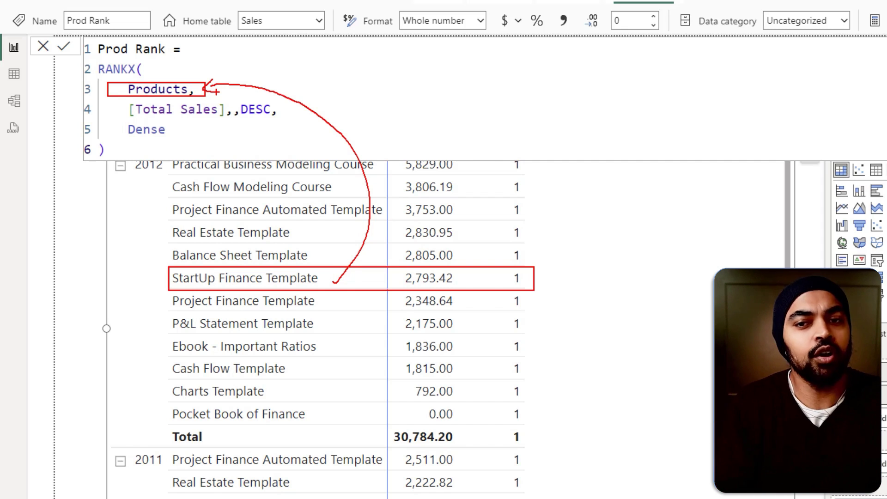
{"action": "key", "text": "Escape"}
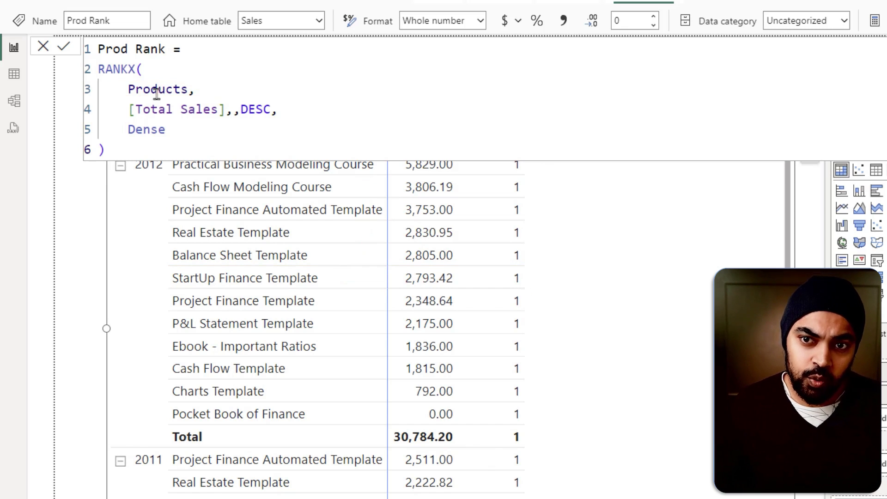
Wrap the Products table argument of the Prod Rank measure's RANKX formula in the ALL function
{"action": "left_click", "coordinate": [125, 88]}
{"action": "type", "text": "al"}
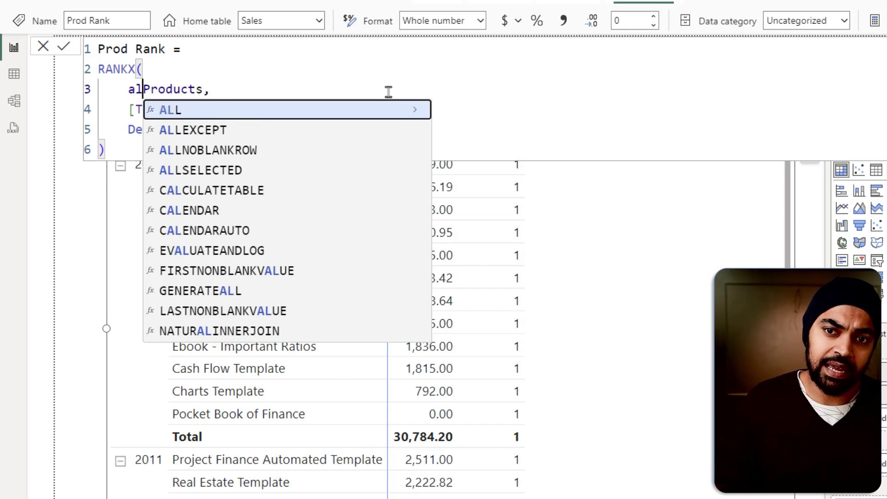
{"action": "key", "text": "Tab"}
{"action": "key", "text": "ctrl+Right"}
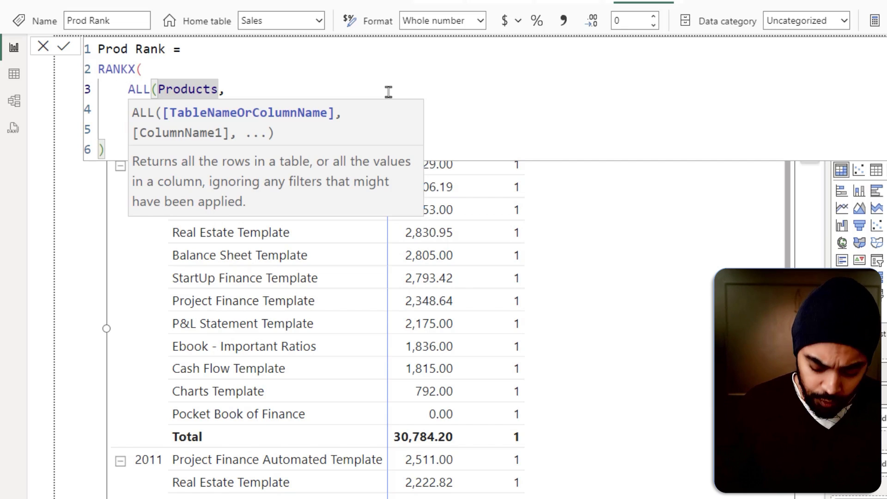
Narrow the ALL argument to the Products[Product] column, close its parenthesis and commit the Prod Rank measure
{"action": "type", "text": "["}
{"action": "key", "text": "Down"}
{"action": "key", "text": "Down"}
{"action": "key", "text": "Down"}
{"action": "key", "text": "Up"}
{"action": "key", "text": "Down"}
{"action": "key", "text": "Down"}
{"action": "key", "text": "Tab"}
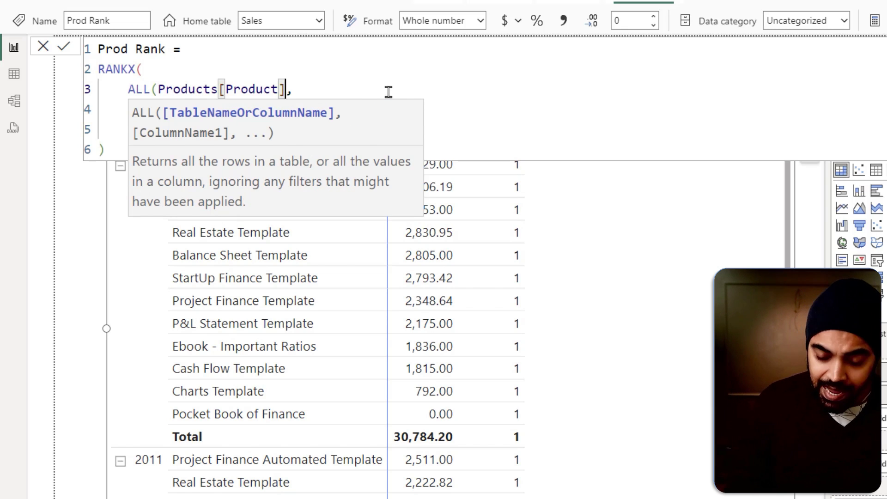
{"action": "type", "text": ")"}
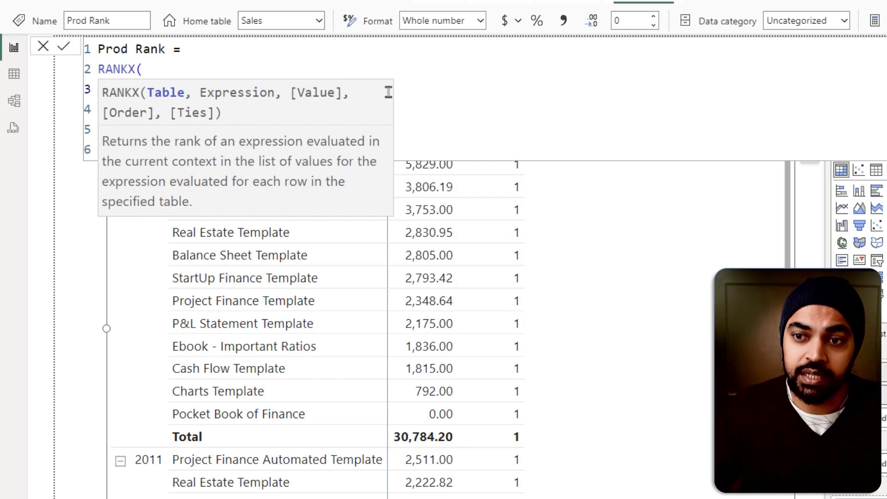
{"action": "key", "text": "Escape"}
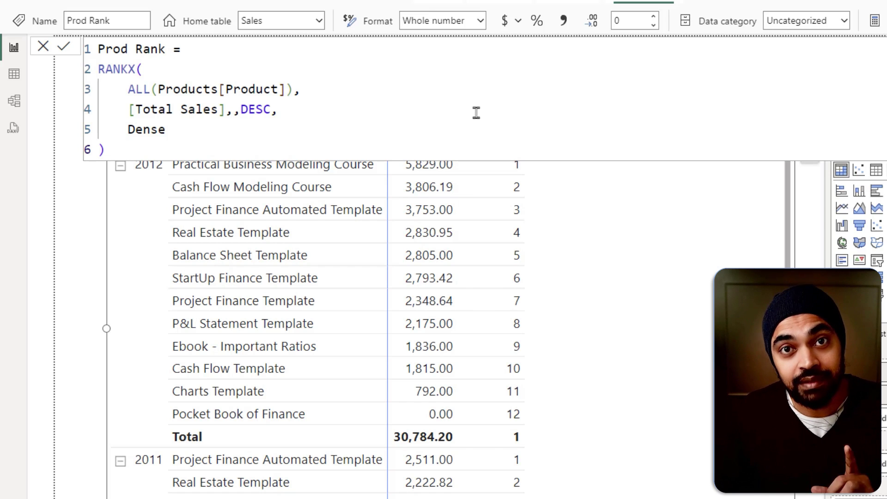
{"action": "key", "text": "Return"}
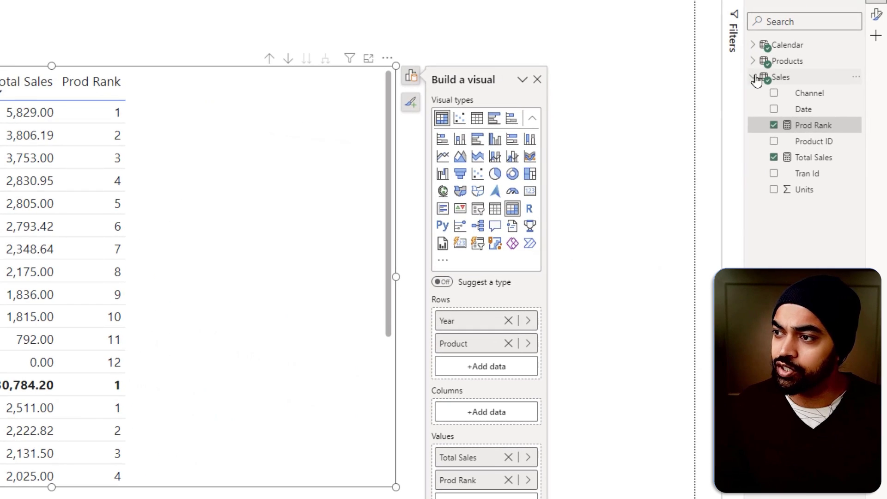
Add the Channel field from the Sales table to the empty canvas beside the matrix as a slicer
{"action": "left_click_drag", "start_coordinate": [824, 98], "coordinate": [588, 48]}
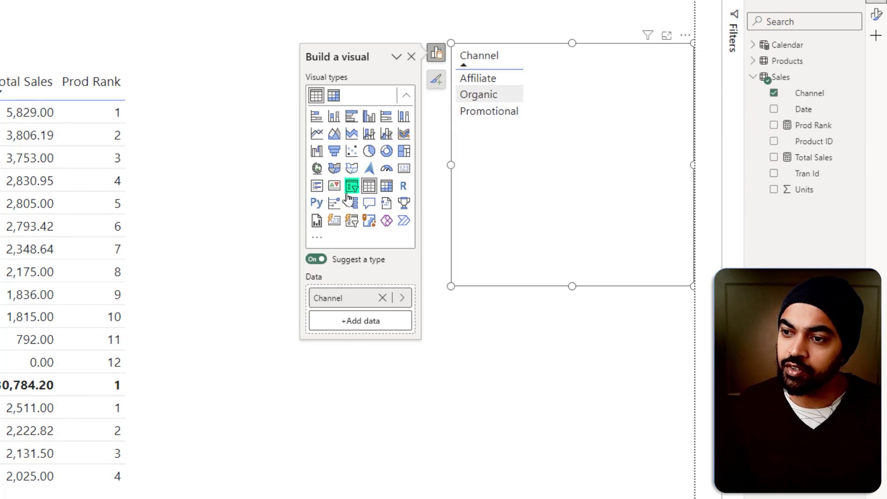
{"action": "left_click", "coordinate": [352, 192]}
{"action": "left_click", "coordinate": [519, 323]}
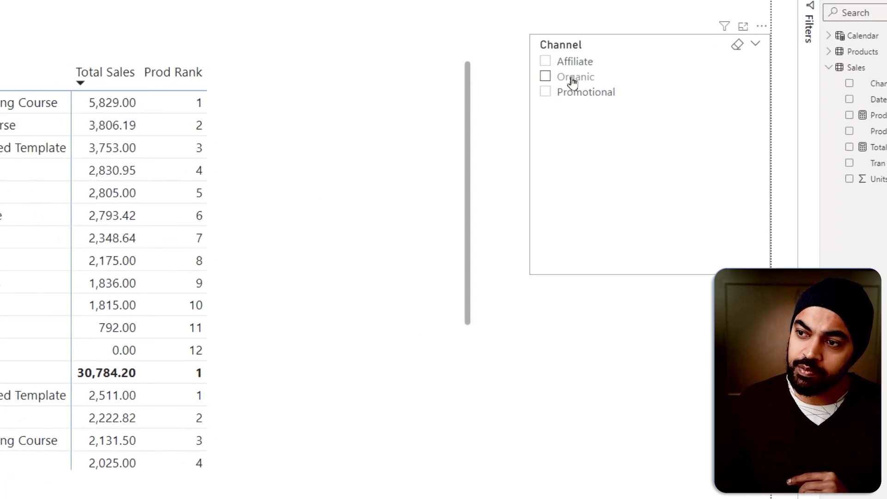
Switch the Channel slicer through Organic, Promotional and Affiliate to test the product ranks, sorting the matrix by Year in ascending order
{"action": "left_click", "coordinate": [774, 55]}
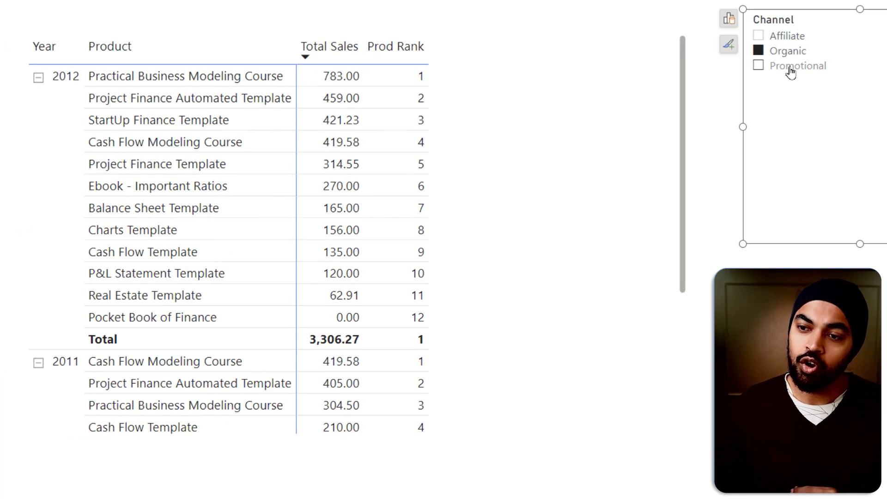
{"action": "left_click", "coordinate": [791, 69]}
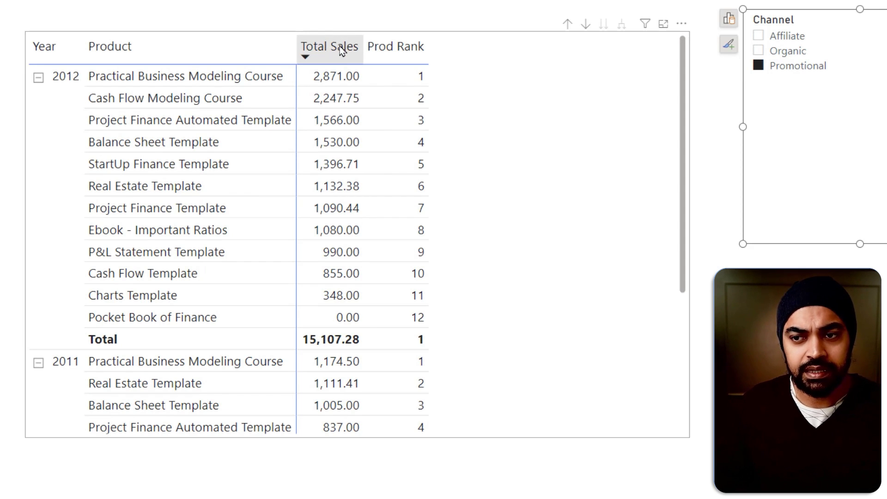
{"action": "left_click", "coordinate": [71, 56]}
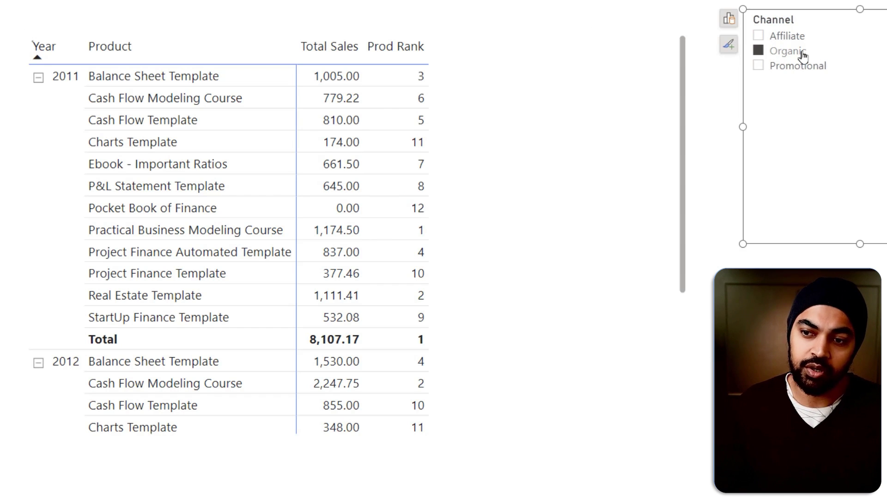
{"action": "left_click", "coordinate": [797, 37]}
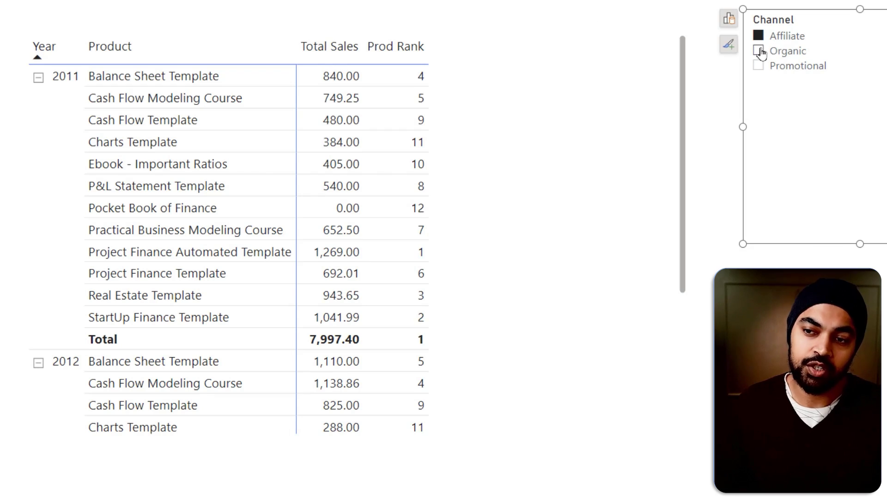